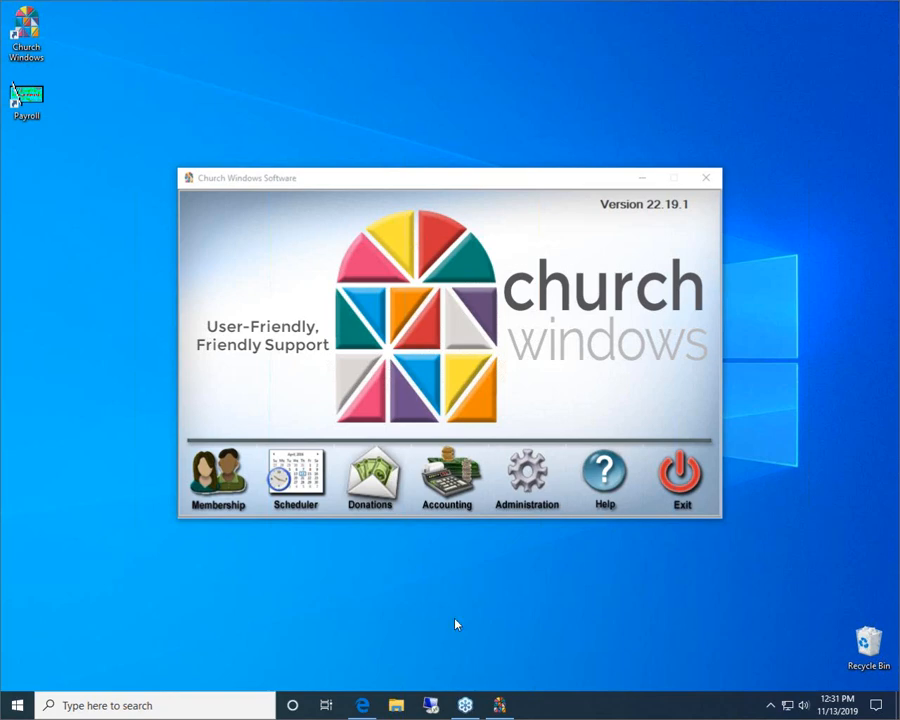
Switch to the web browser, open the New Year Prep & Help page, and examine its year-end documents and setup videos
click(362, 705)
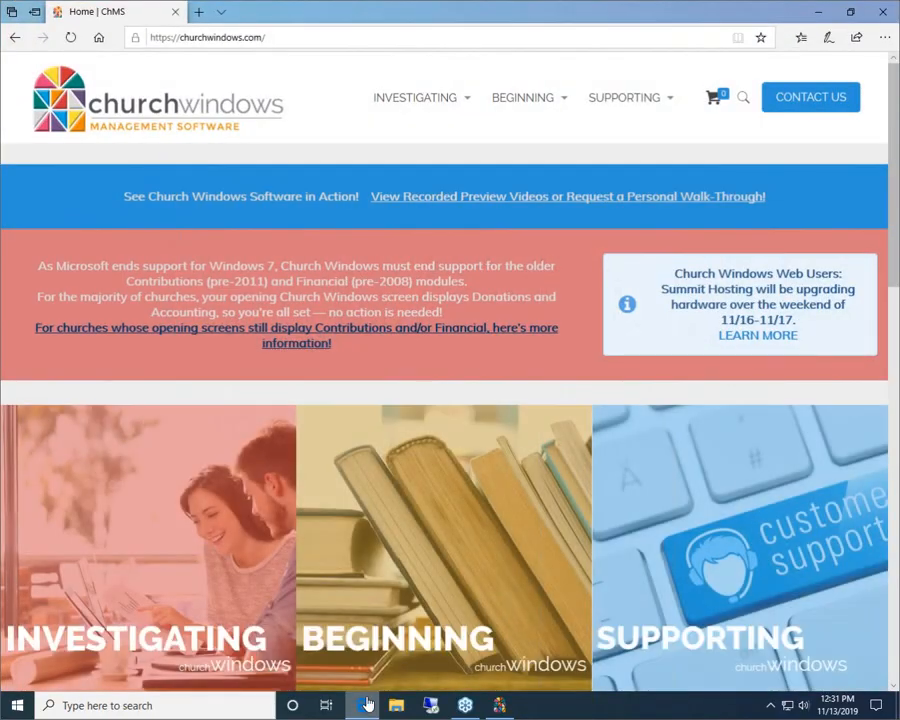
mouse_move(615, 113)
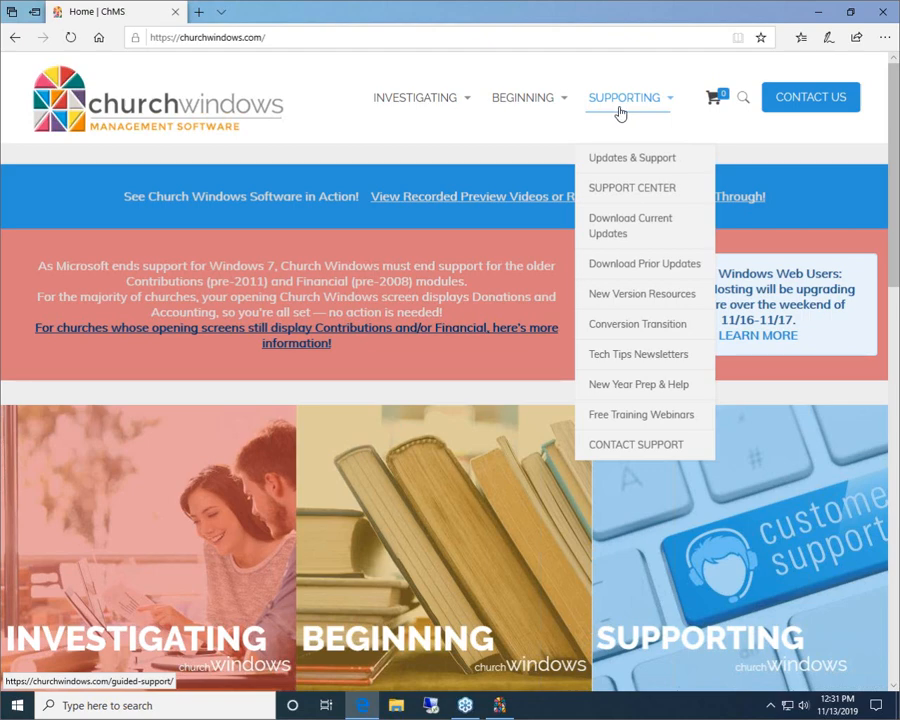
click(661, 394)
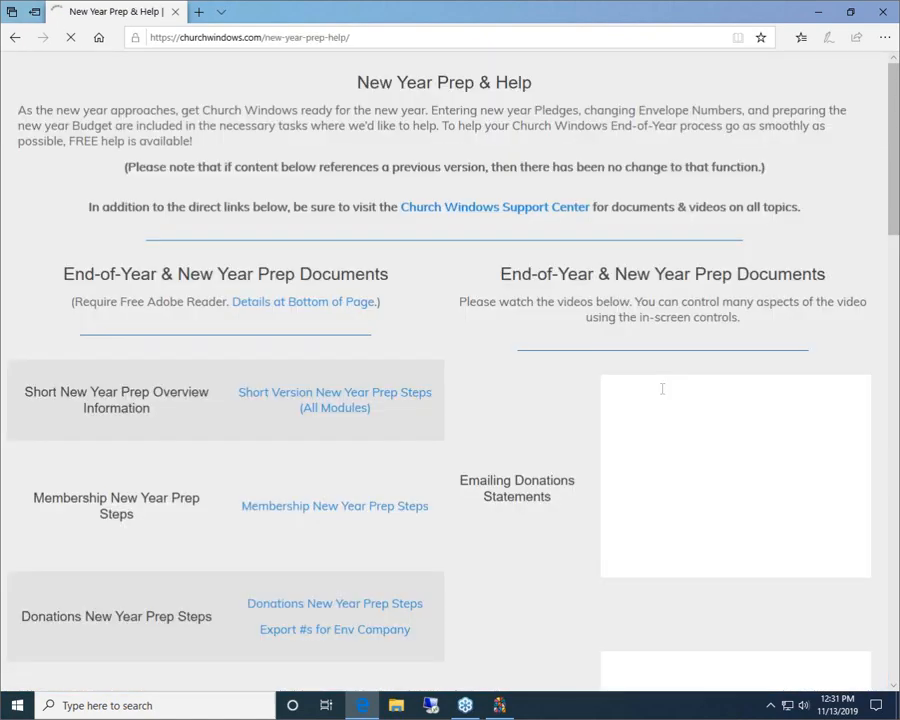
scroll(402, 390, down, 4)
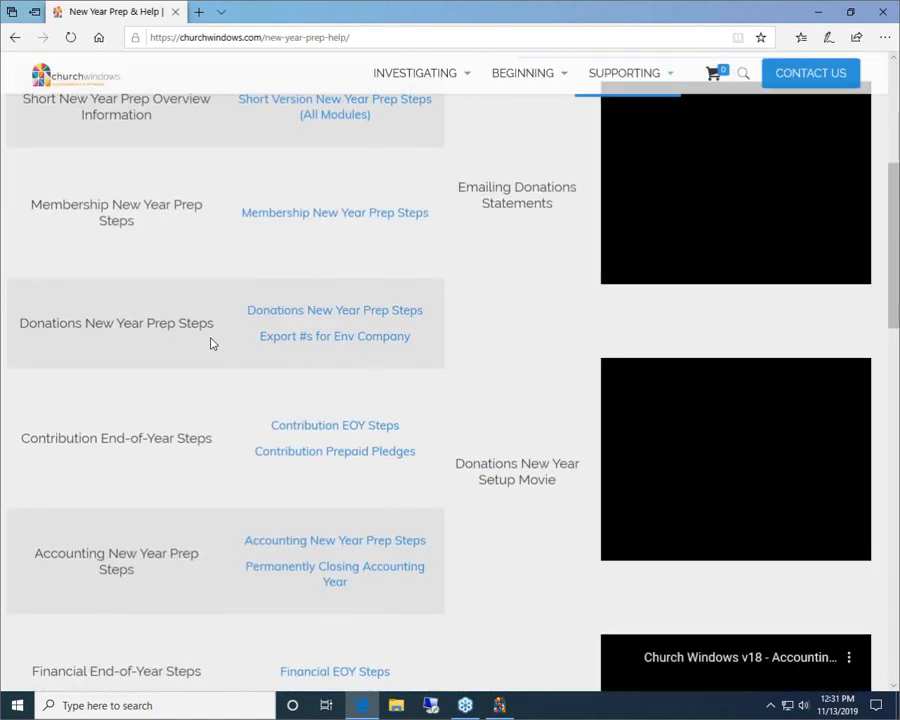
scroll(186, 350, up, 1)
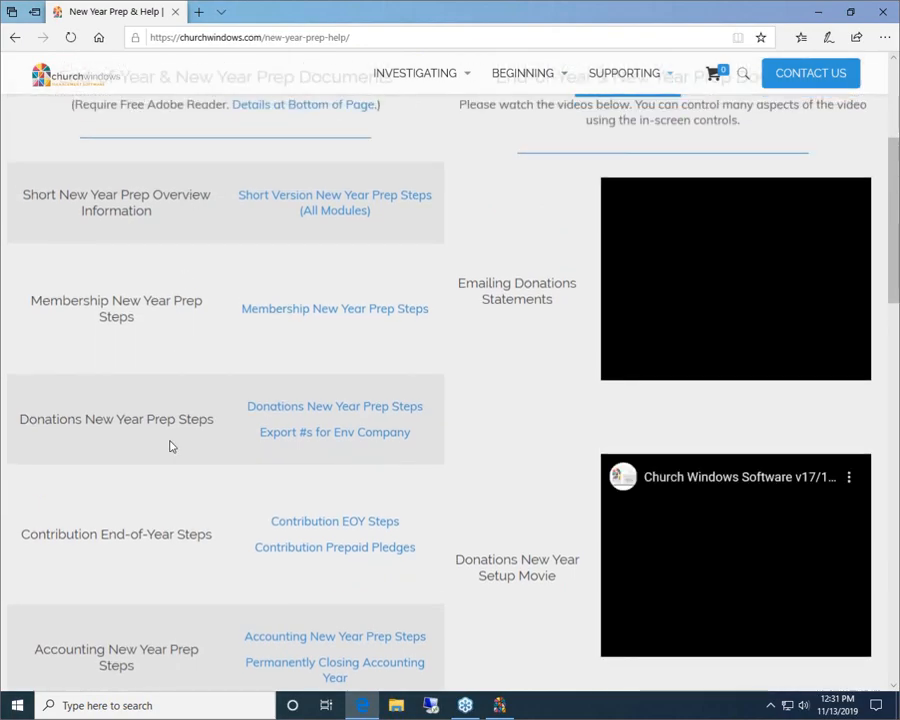
scroll(170, 447, down, 2)
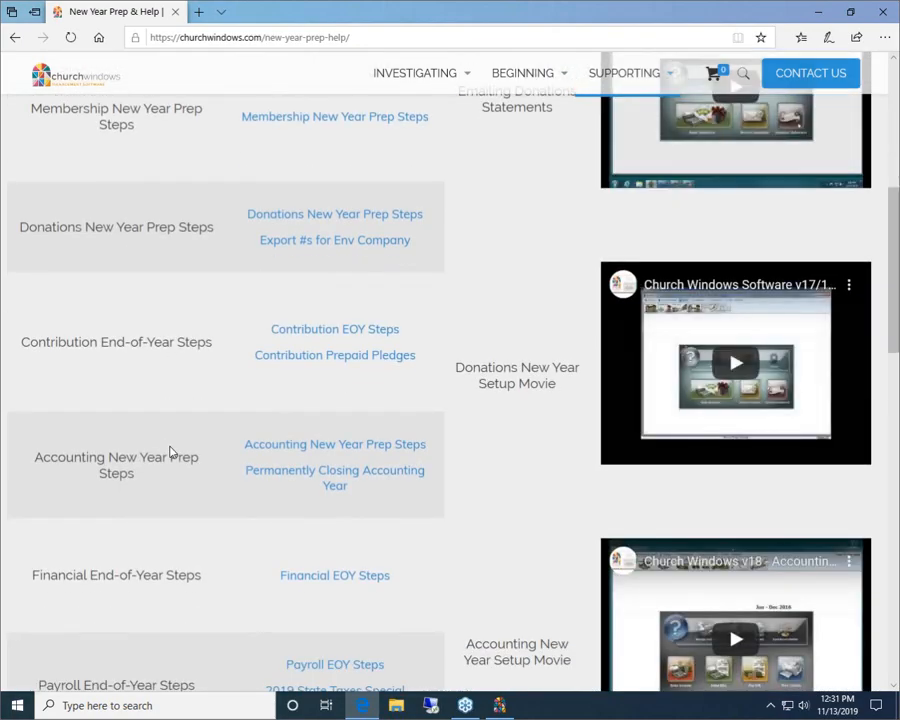
scroll(170, 452, up, 2)
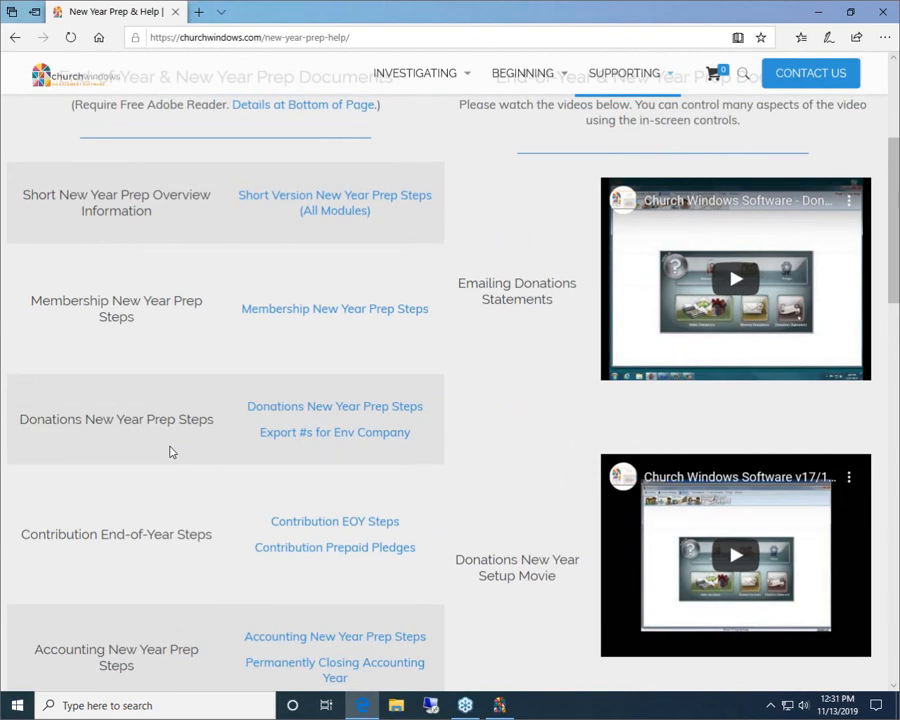
scroll(170, 450, down, 2)
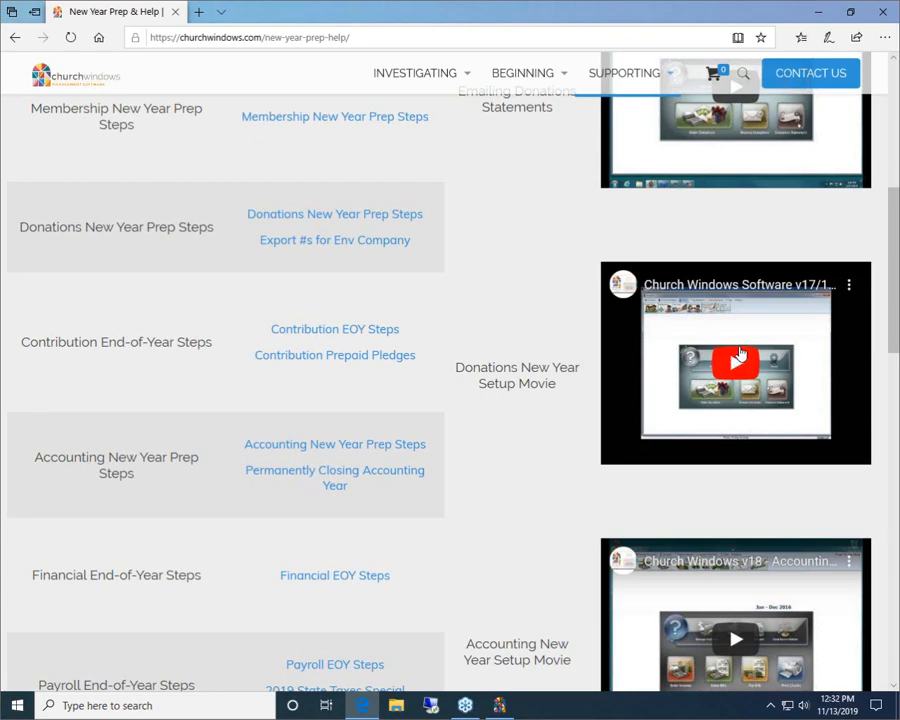
click(819, 12)
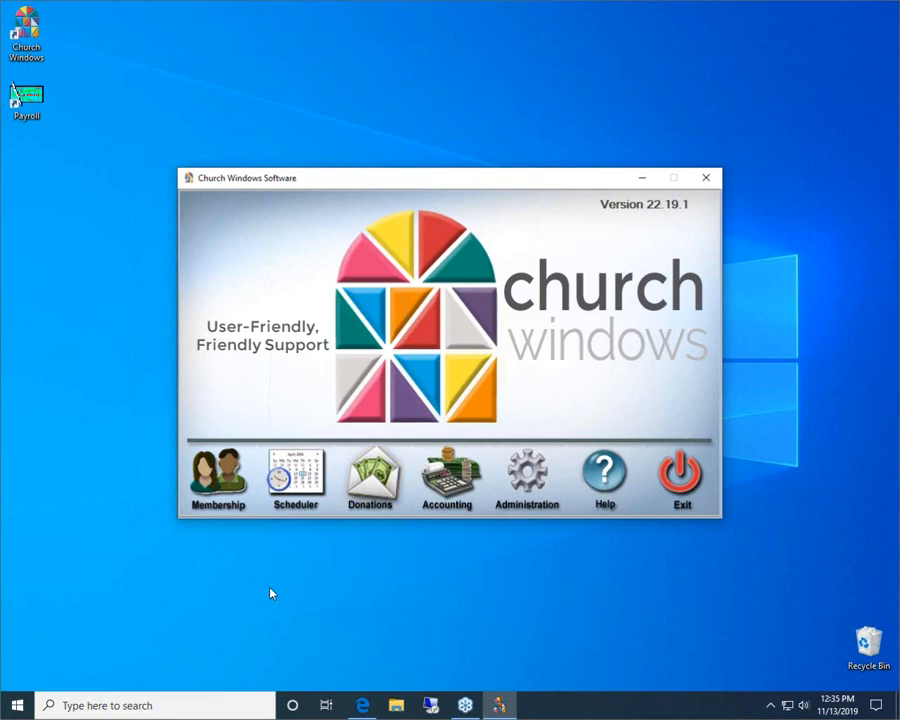
Open the window for managing giver numbers in the Donations module of Church Windows
click(379, 509)
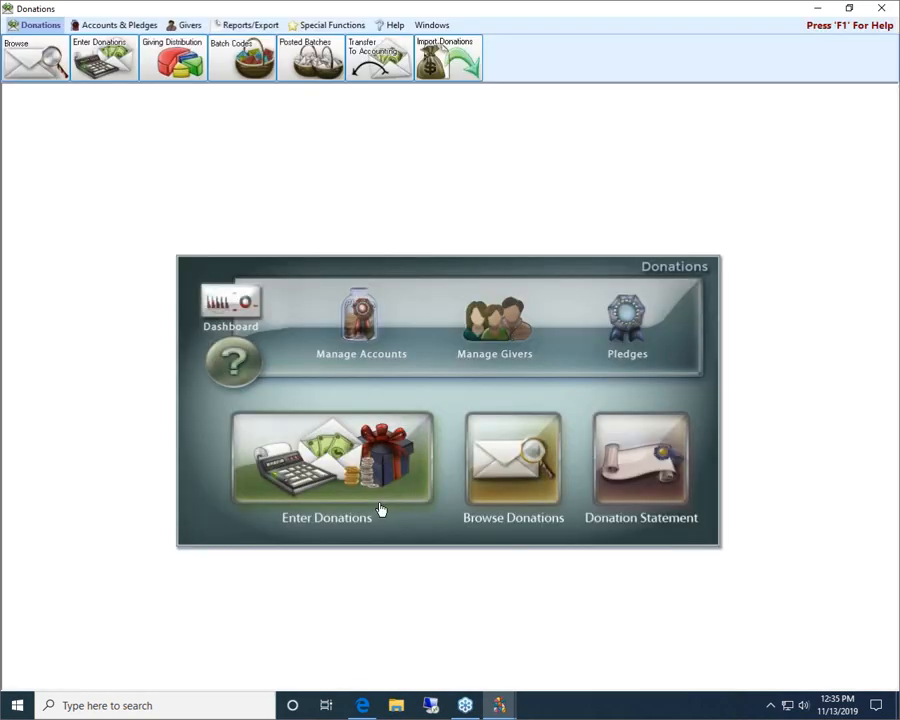
click(192, 26)
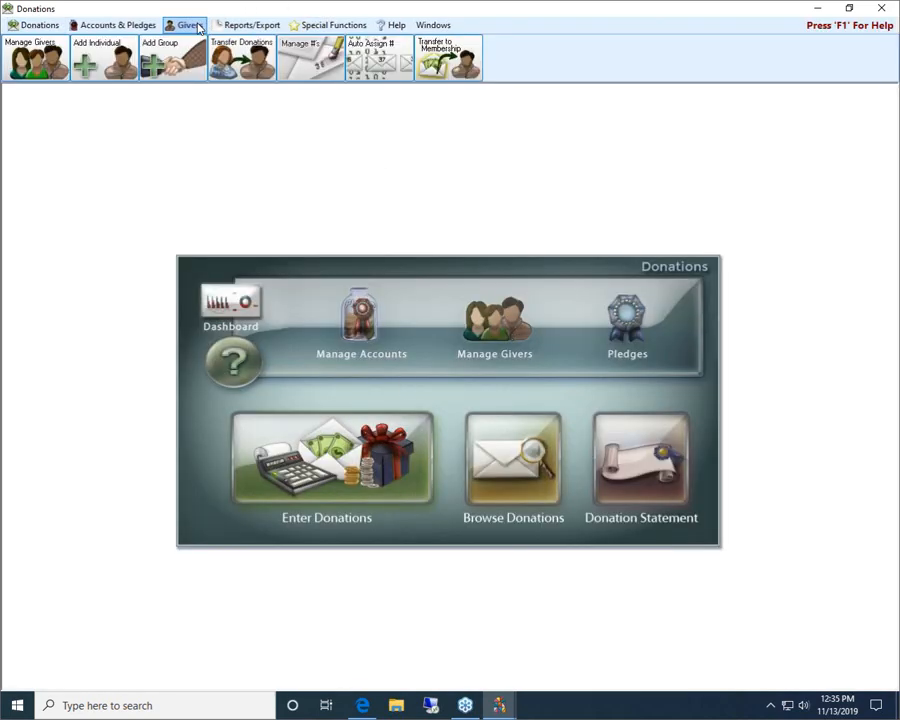
click(325, 65)
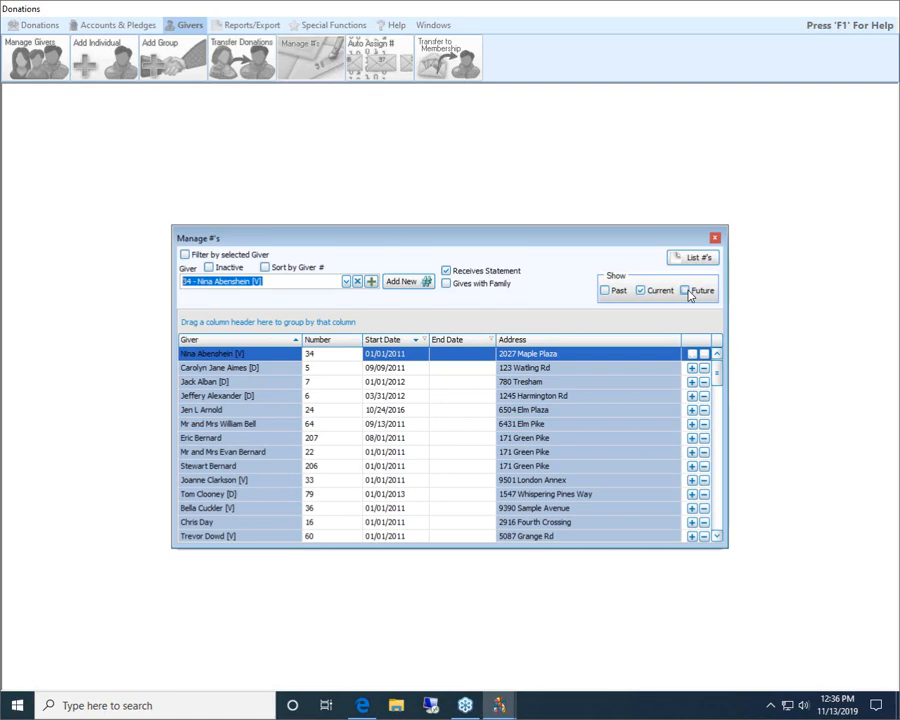
Set the end date of the first three listed givers' numbers to 12/31/2019
click(458, 355)
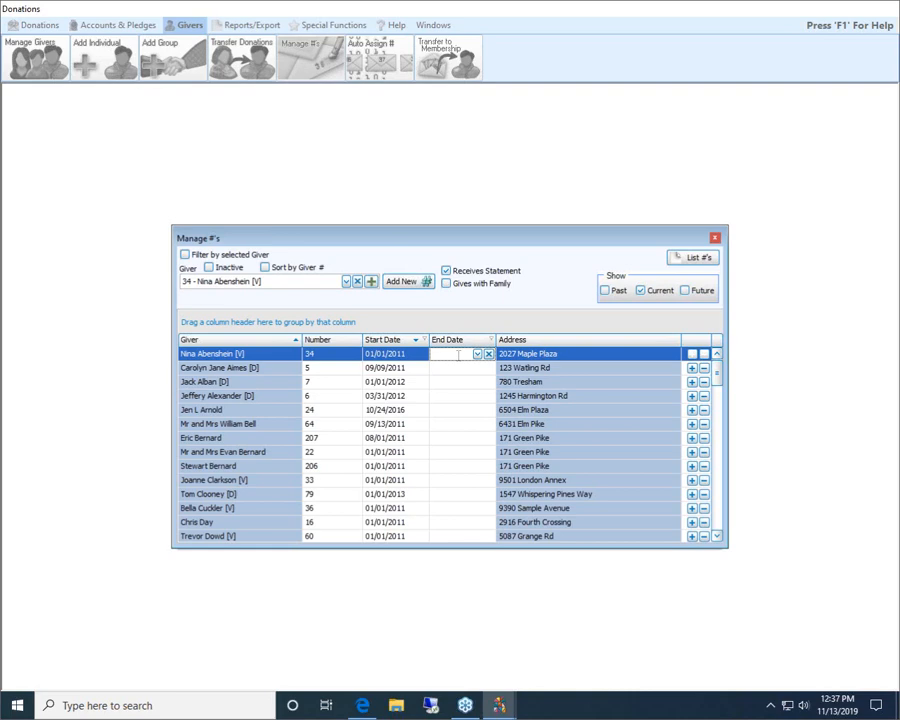
text(12/31/201520192015)
key(Escape)
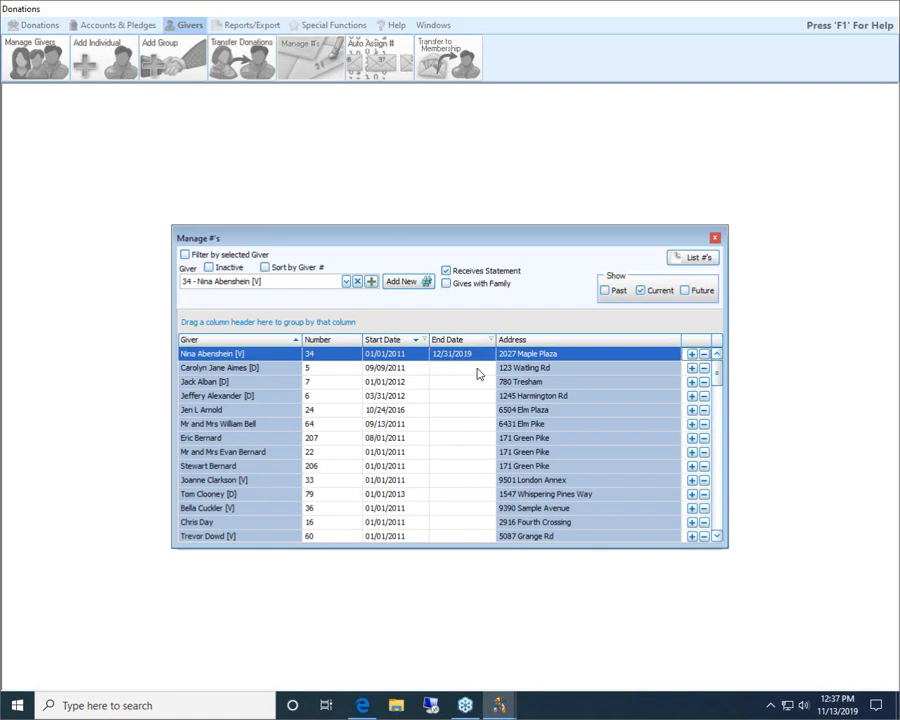
click(478, 369)
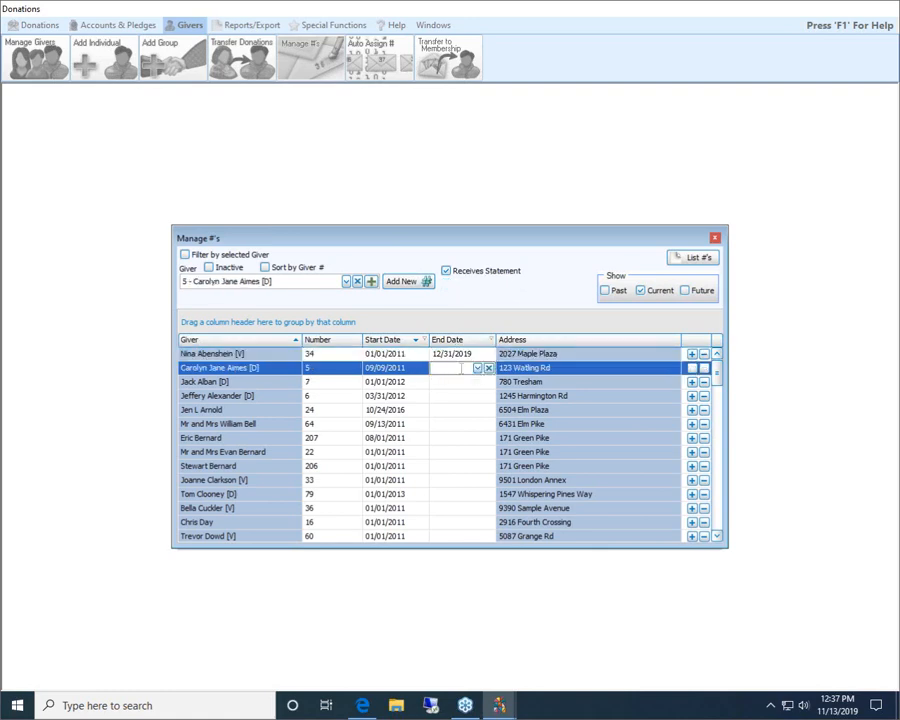
text(12/31/2019)
click(478, 384)
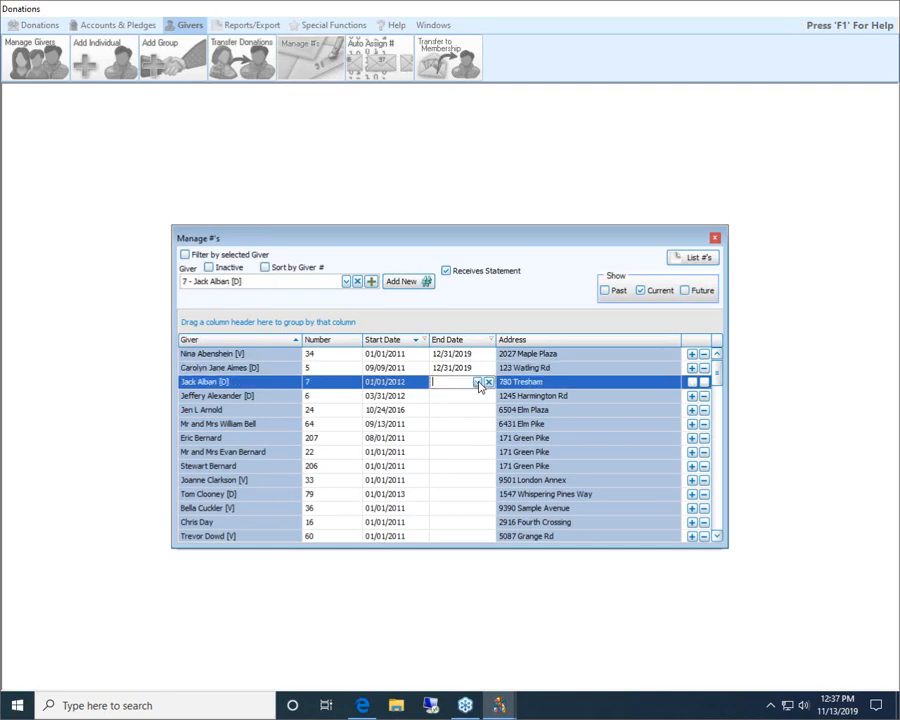
text(12/15)
text(31)
text(2019)
Choose an individual giver who has no giver number from the full list of givers
click(347, 283)
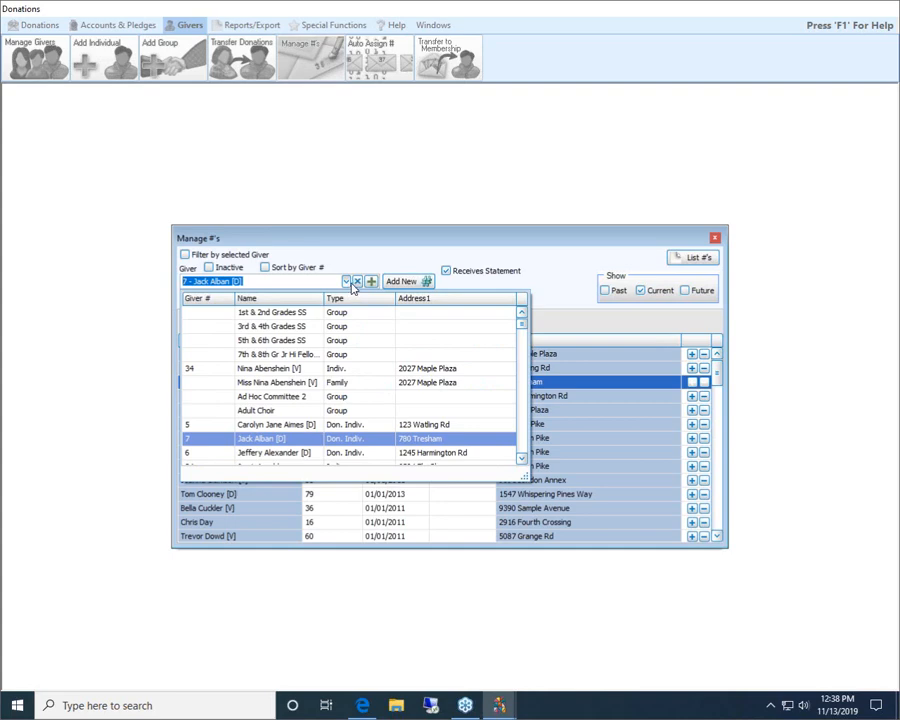
click(523, 459)
click(525, 460)
click(525, 460)
click(525, 460)
click(525, 460)
click(525, 460)
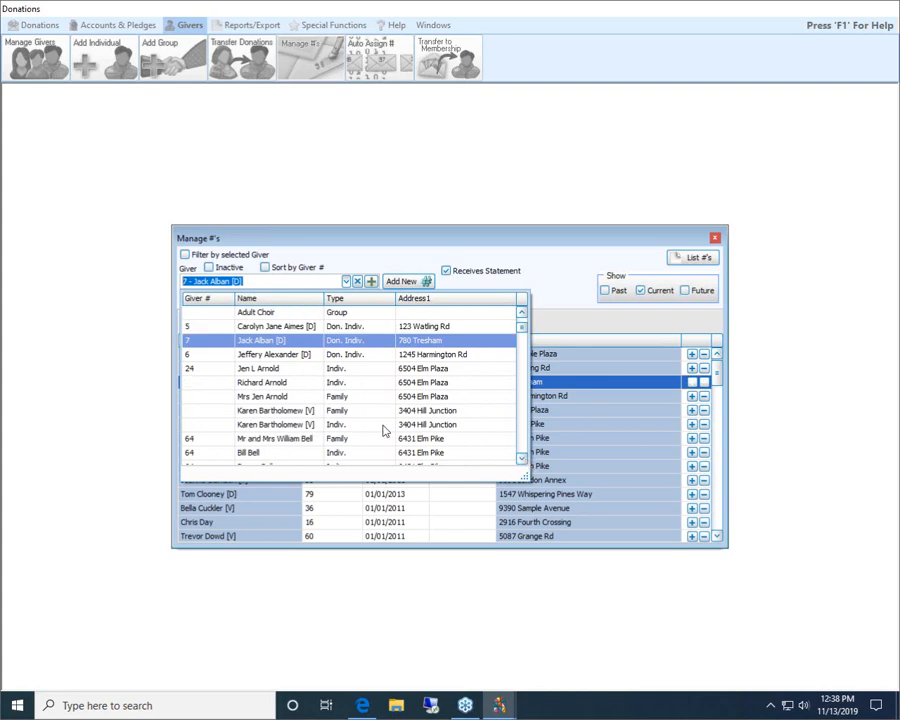
click(266, 384)
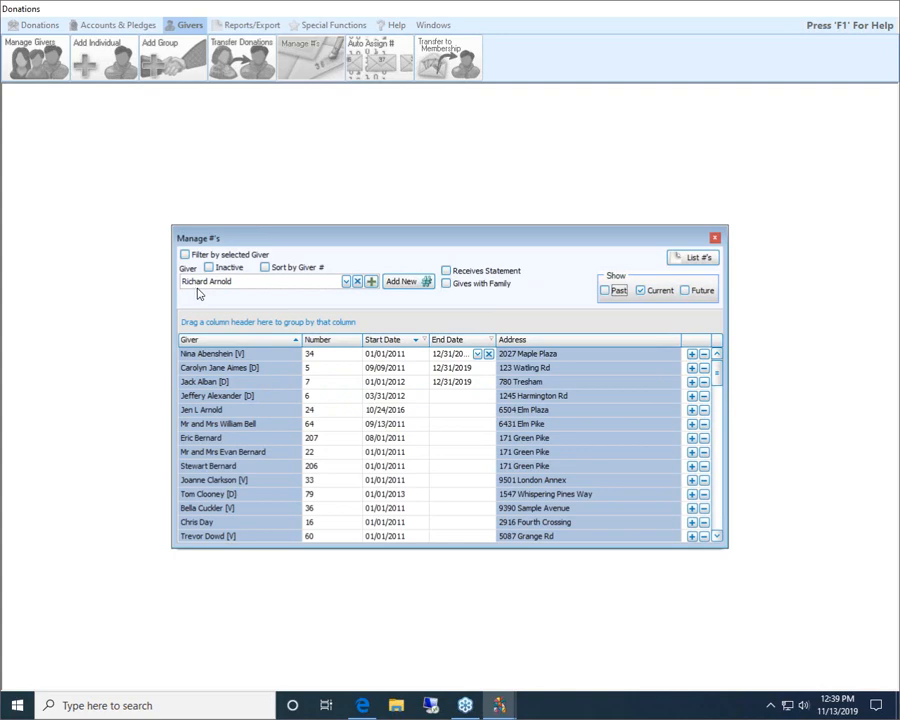
Assign number 99 to the selected giver with a start date of 01/01/2020
click(413, 290)
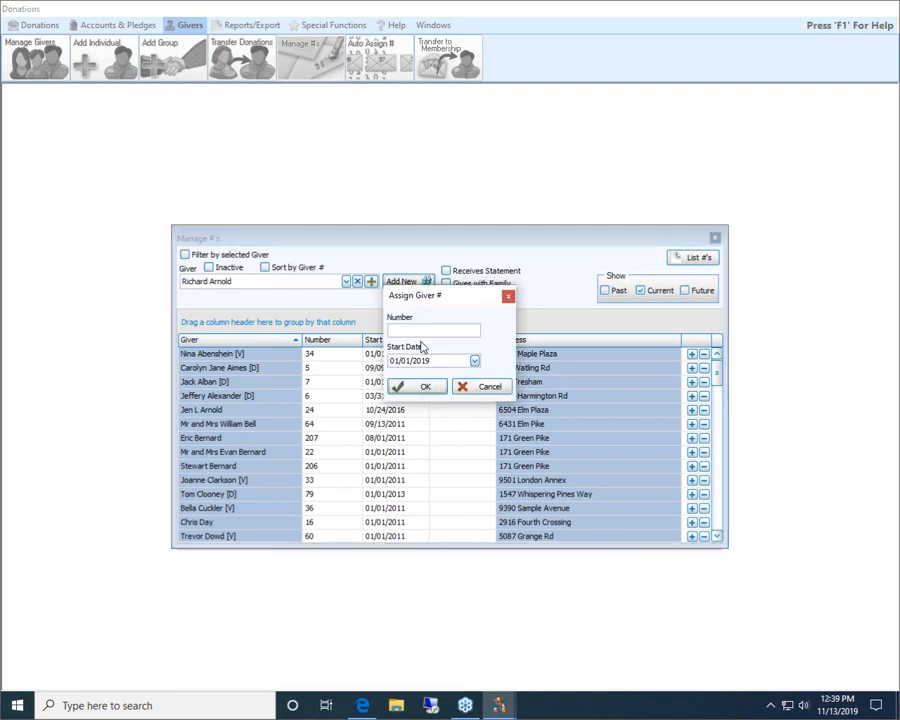
text(99)
key(Tab)
key(Up)
click(432, 389)
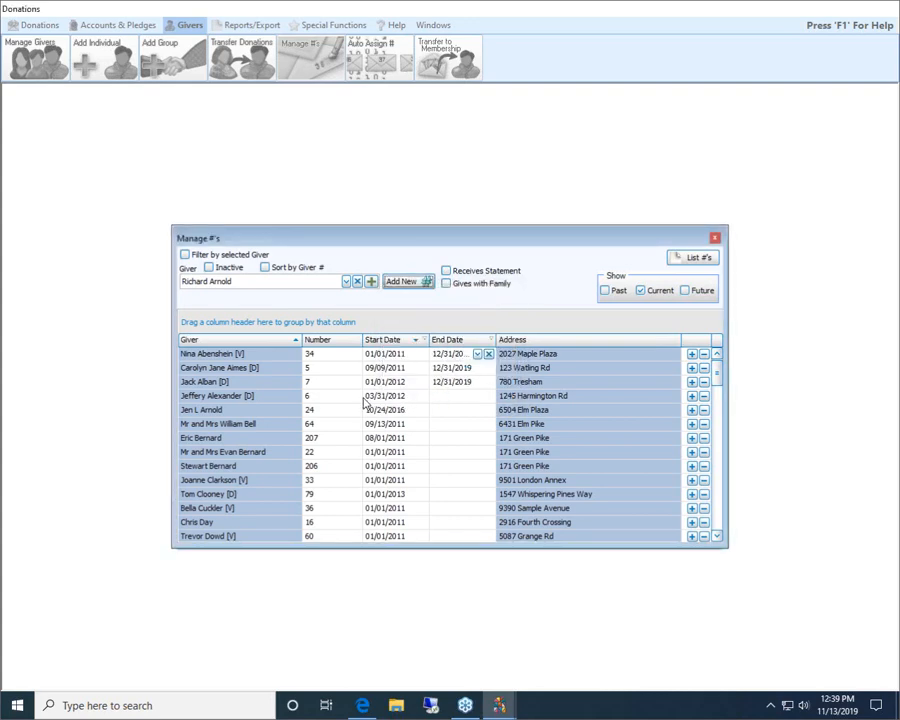
Sort the giver list by number, look through it, and limit it to future numbers only
mouse_move(716, 372)
mouse_down()
mouse_move(722, 412)
mouse_move(715, 358)
mouse_up()
click(343, 342)
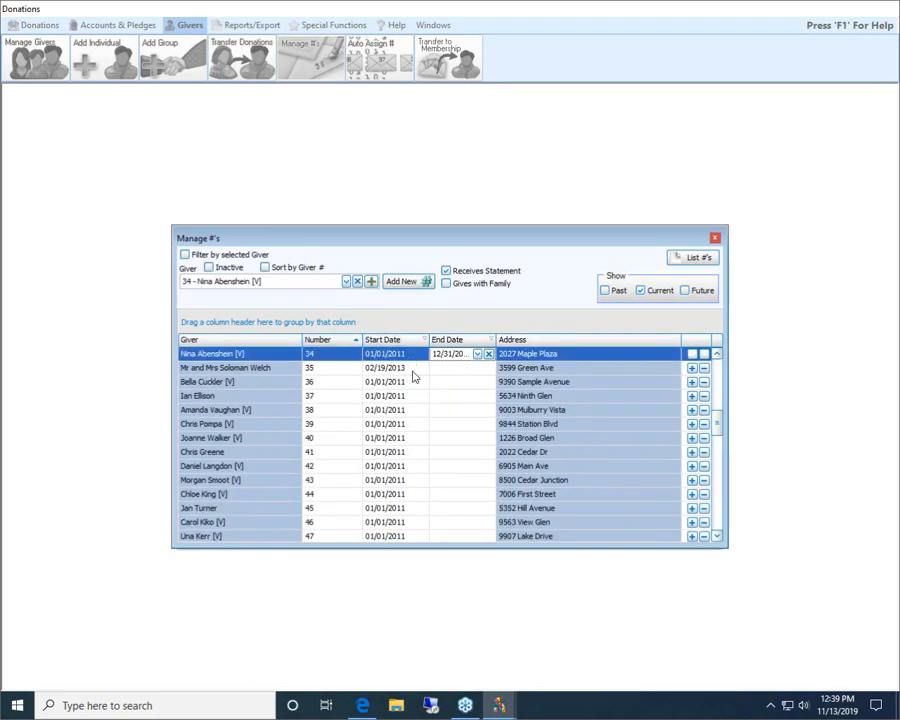
scroll(408, 397, down, 4)
scroll(408, 400, down, 6)
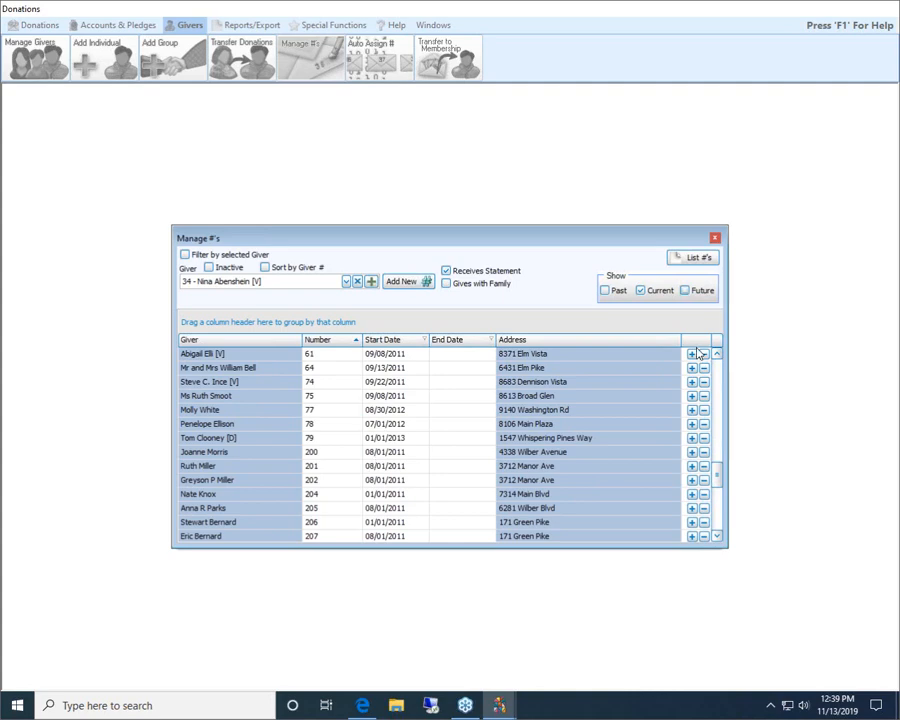
drag(718, 466, 707, 311)
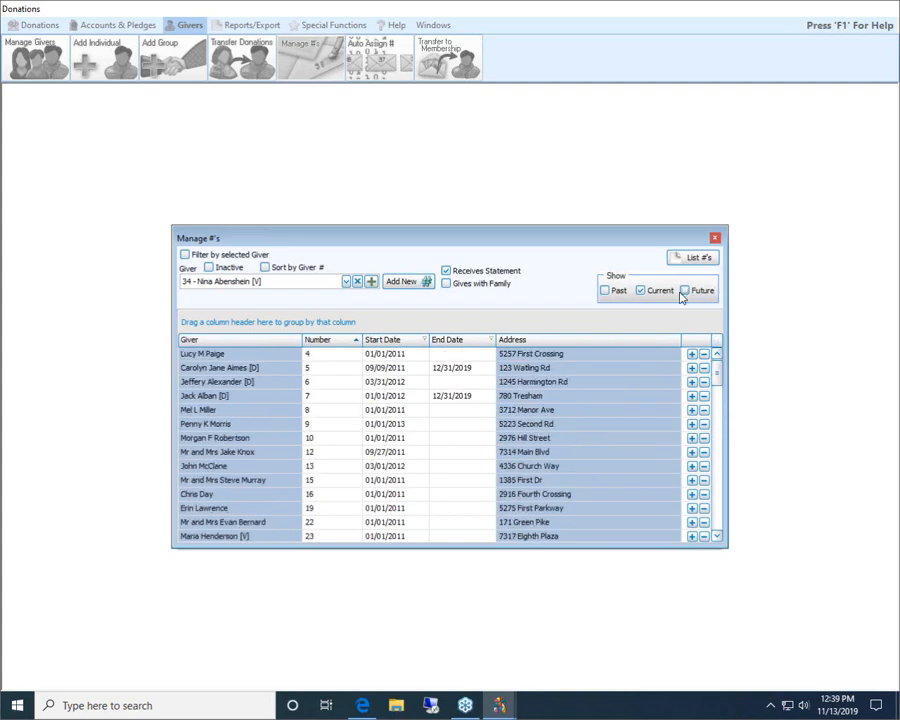
click(700, 291)
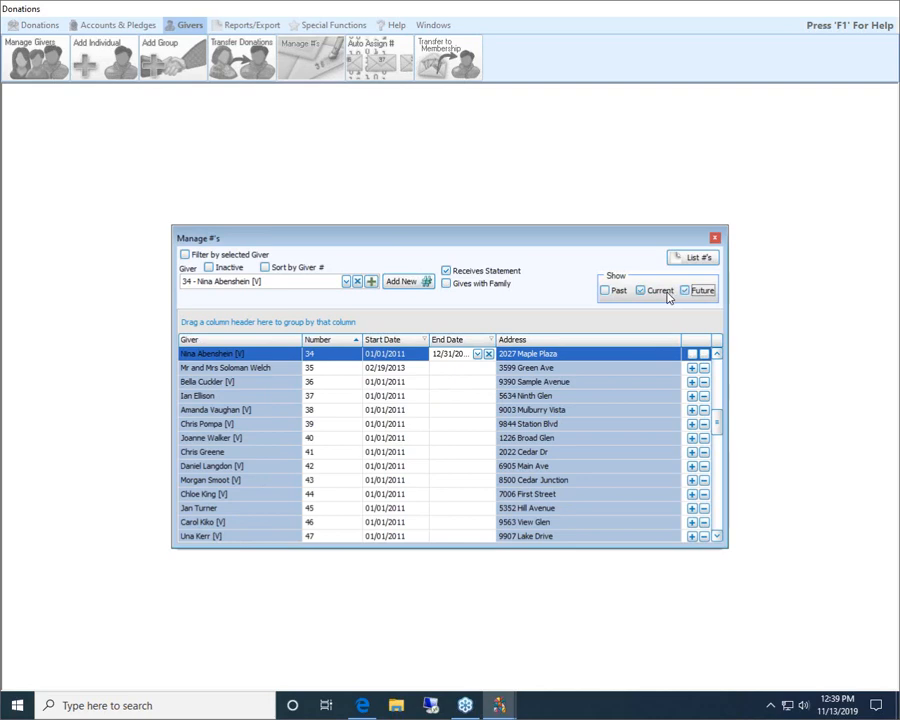
click(660, 293)
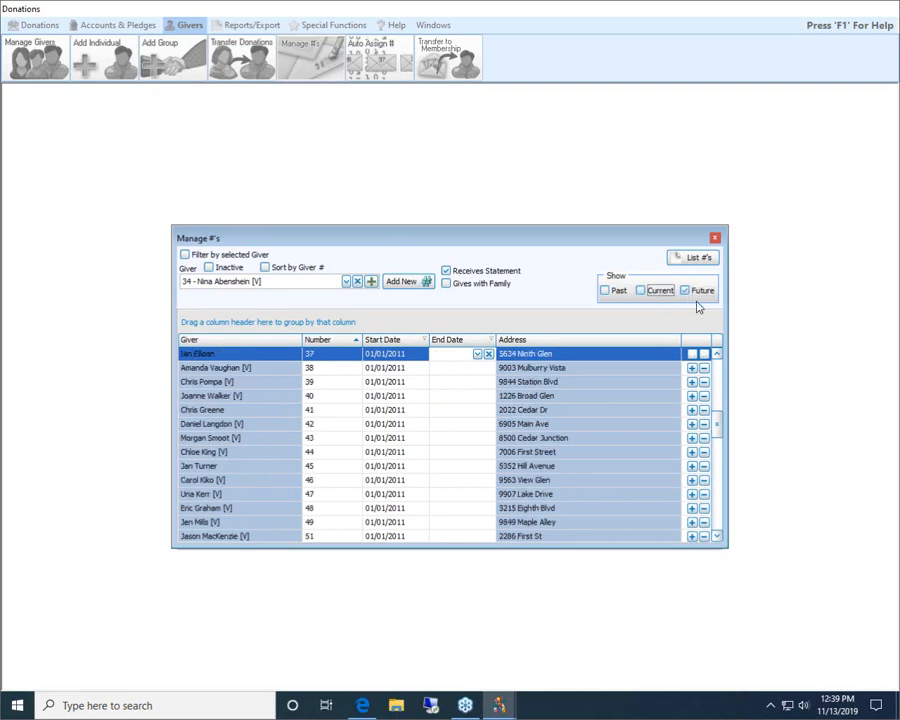
Delete giver number 99 from the future numbers and close the window for managing giver numbers
drag(717, 422, 718, 458)
click(342, 482)
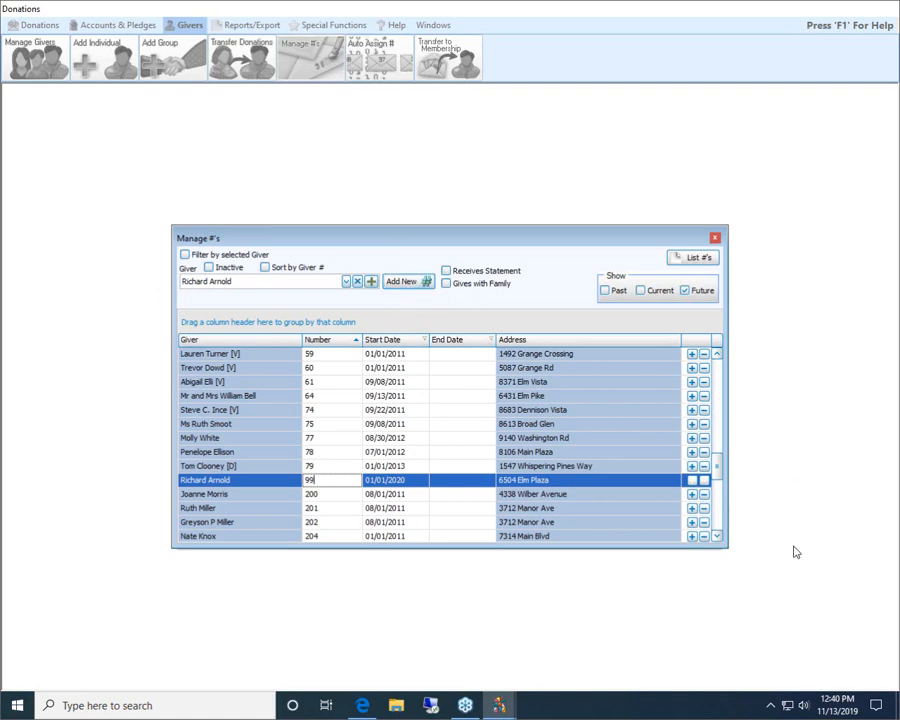
click(705, 482)
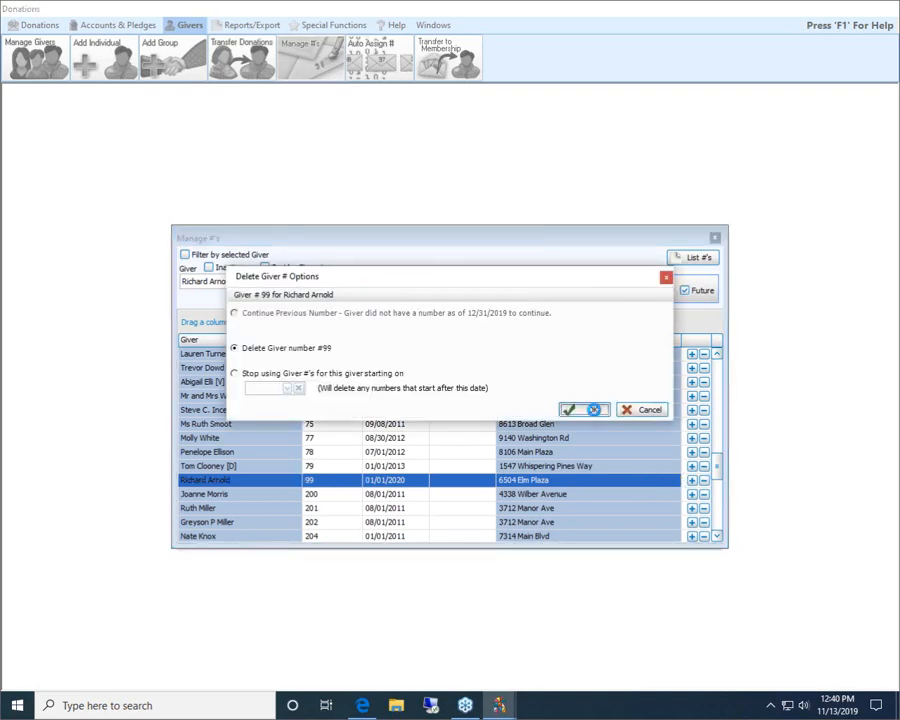
click(588, 409)
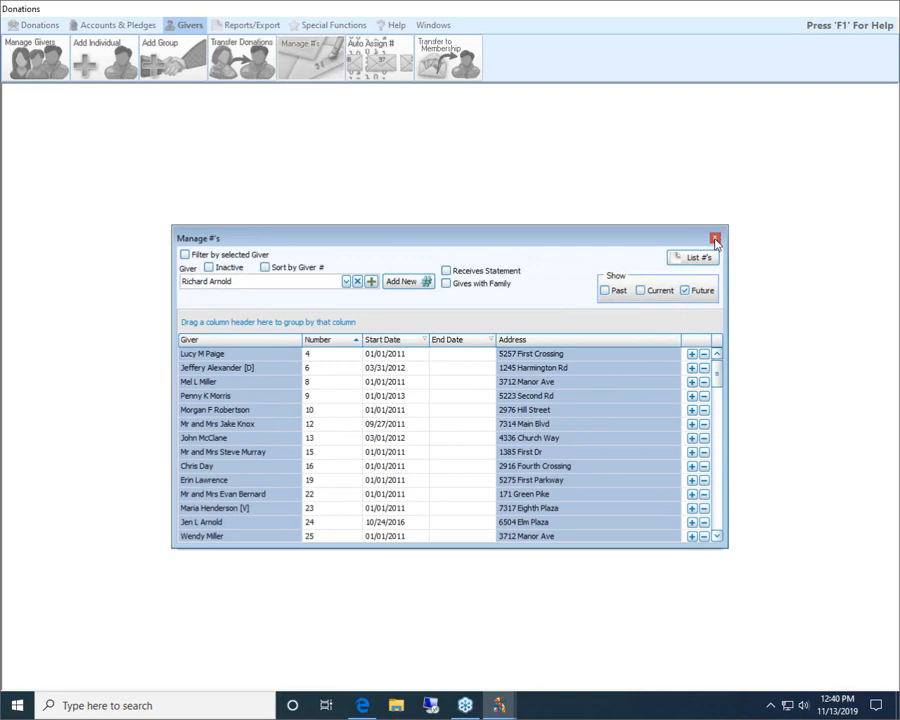
click(715, 239)
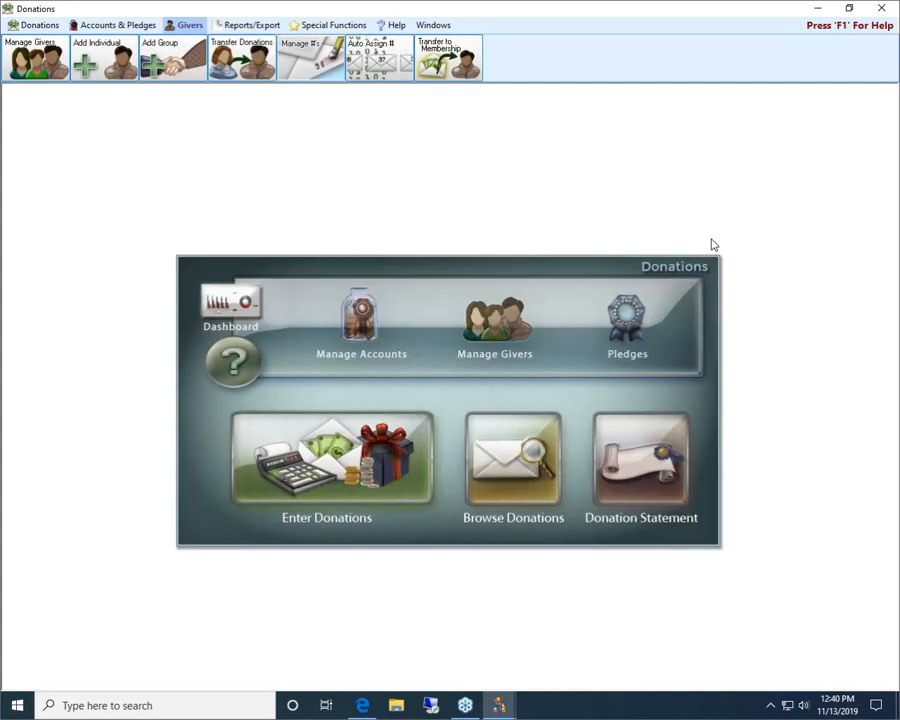
Start auto-assigning giver numbers from 01/01/2020, excluding givers without a number and those whose last number ended on 12/31/2019
click(374, 62)
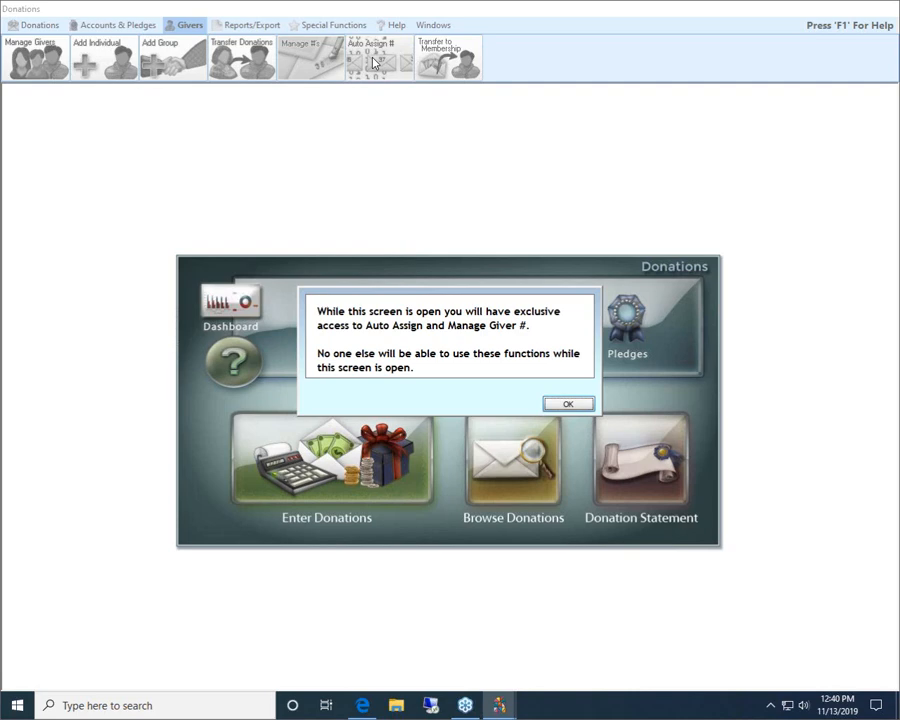
click(568, 405)
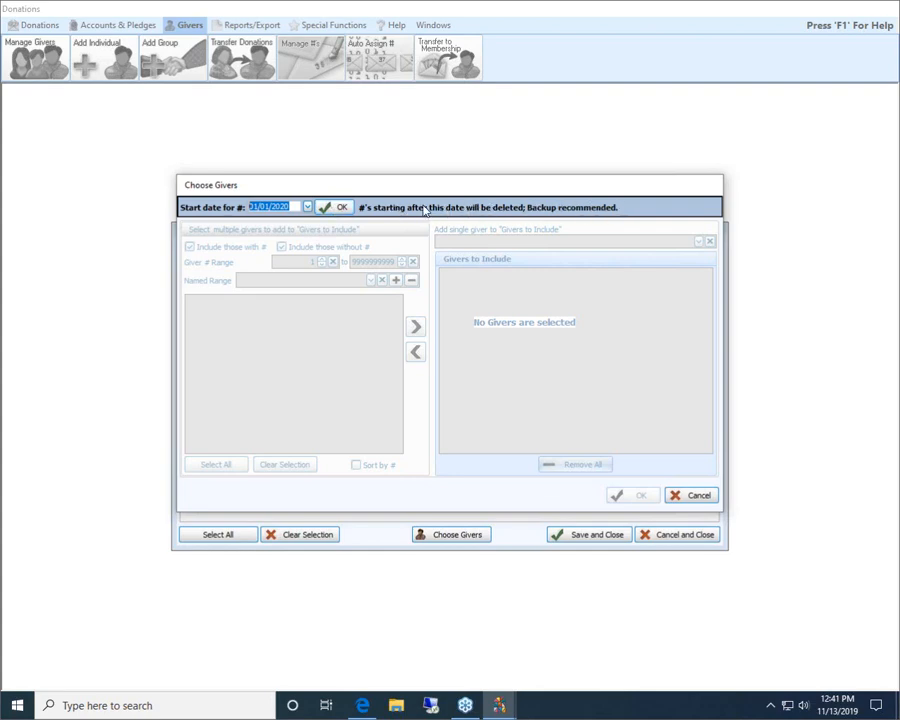
click(337, 208)
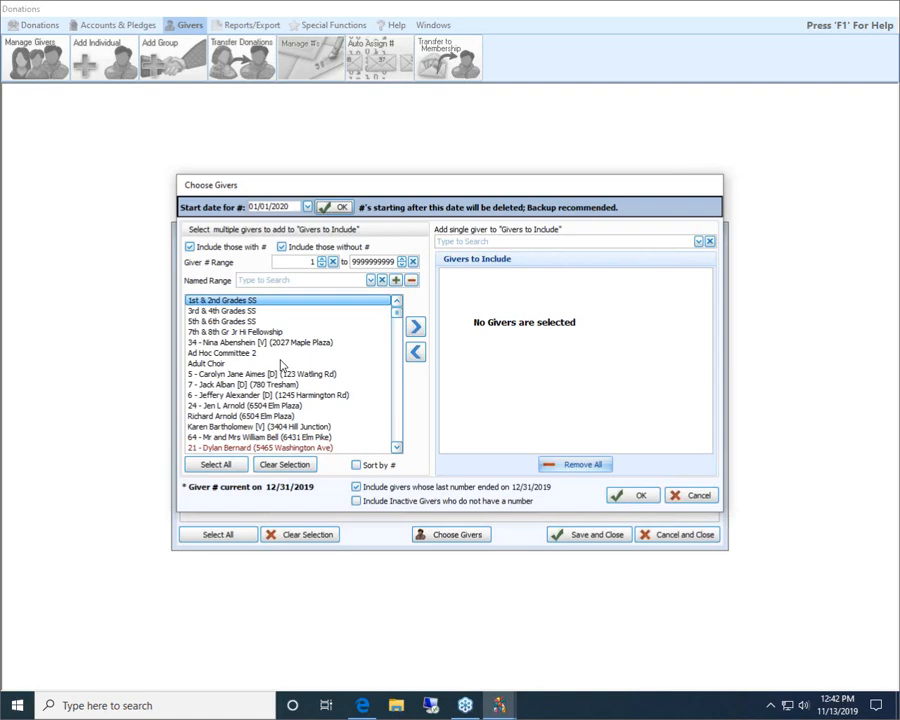
click(283, 247)
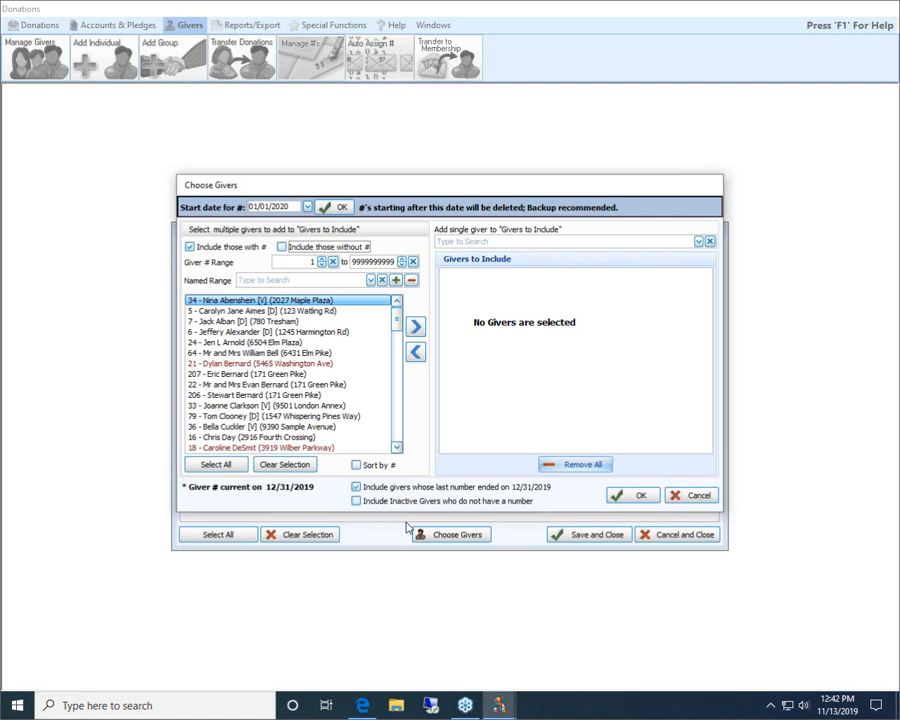
click(357, 488)
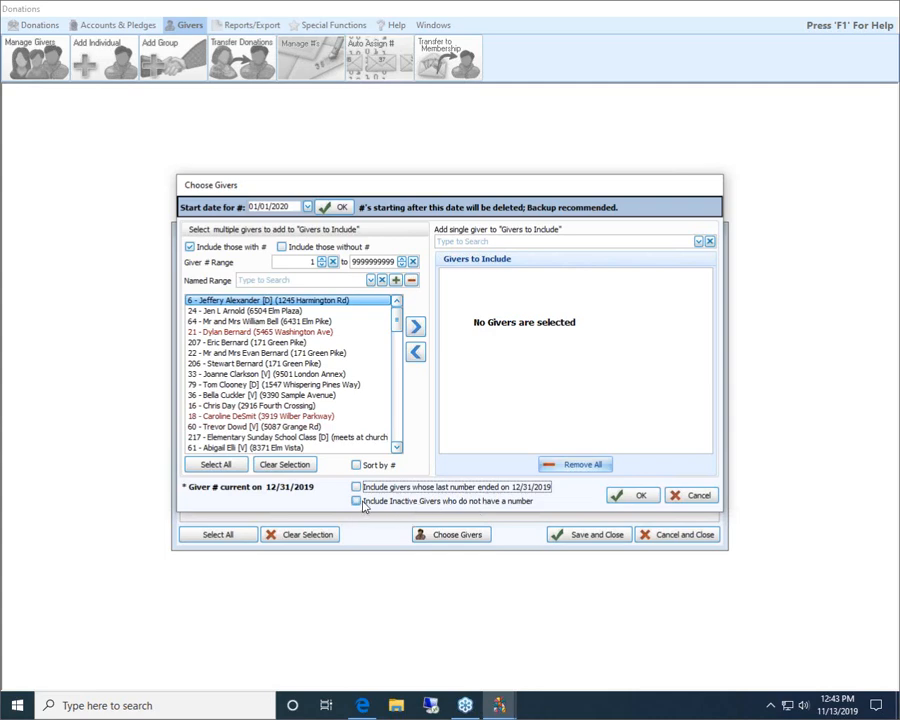
Include all givers with a number in the auto-assignment, plus the two individuals surnamed alike without a number, and accept the giver selection
click(216, 465)
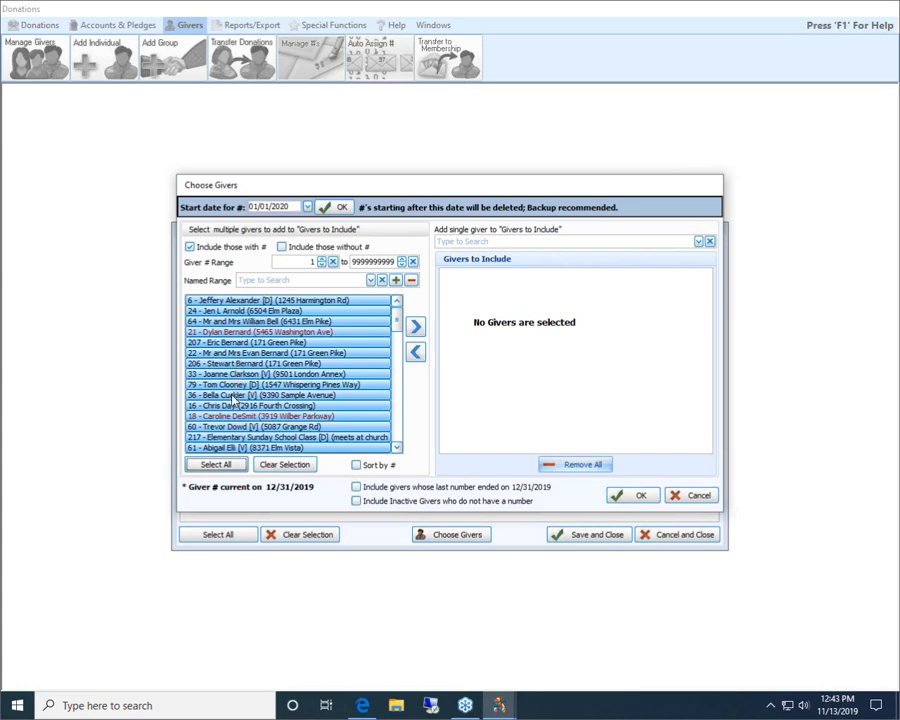
click(416, 328)
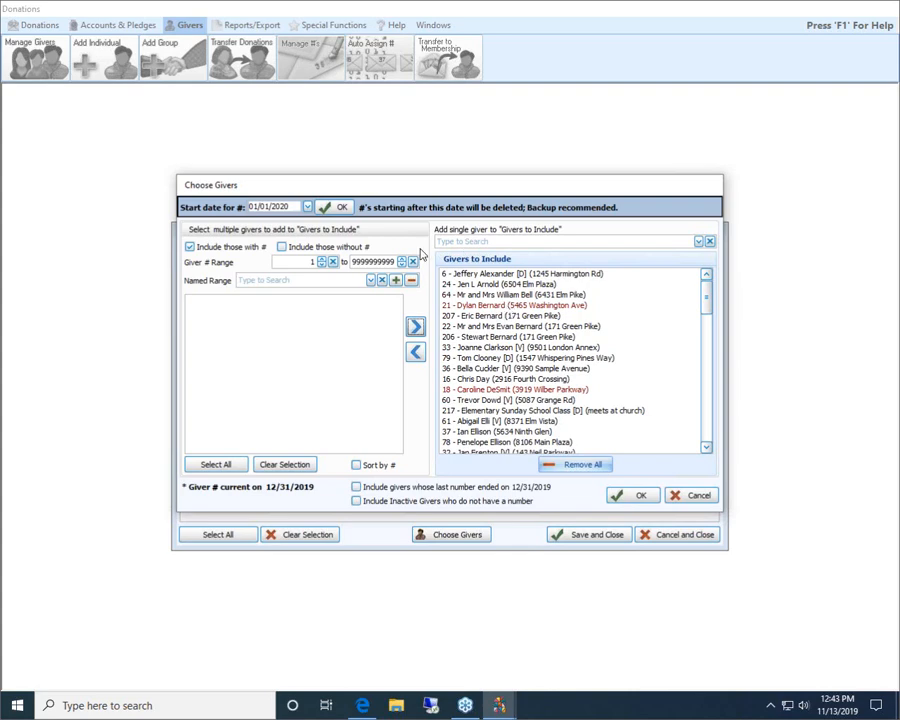
click(283, 248)
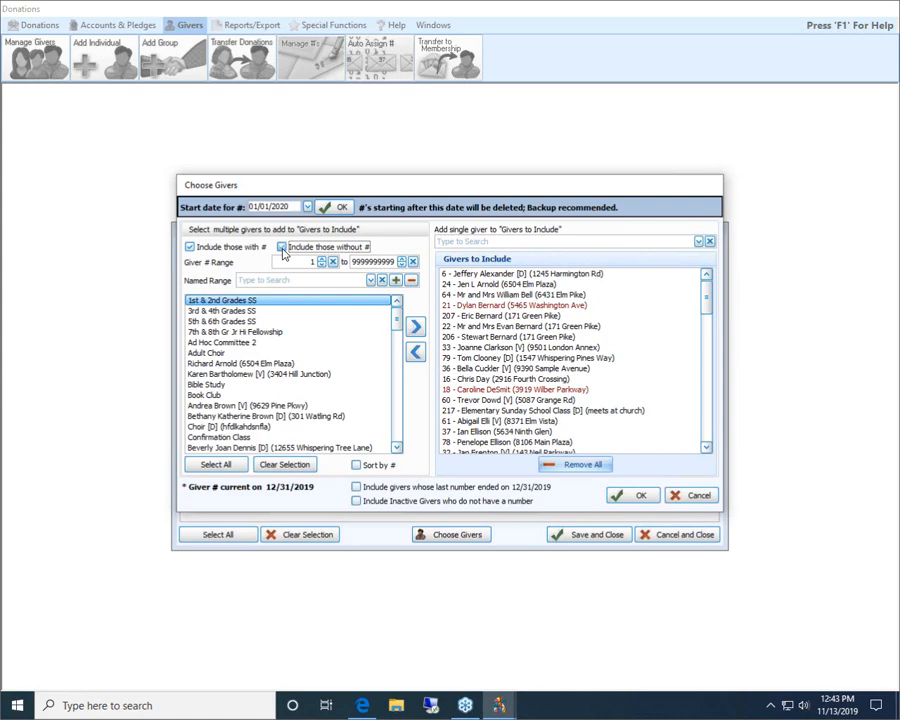
click(283, 248)
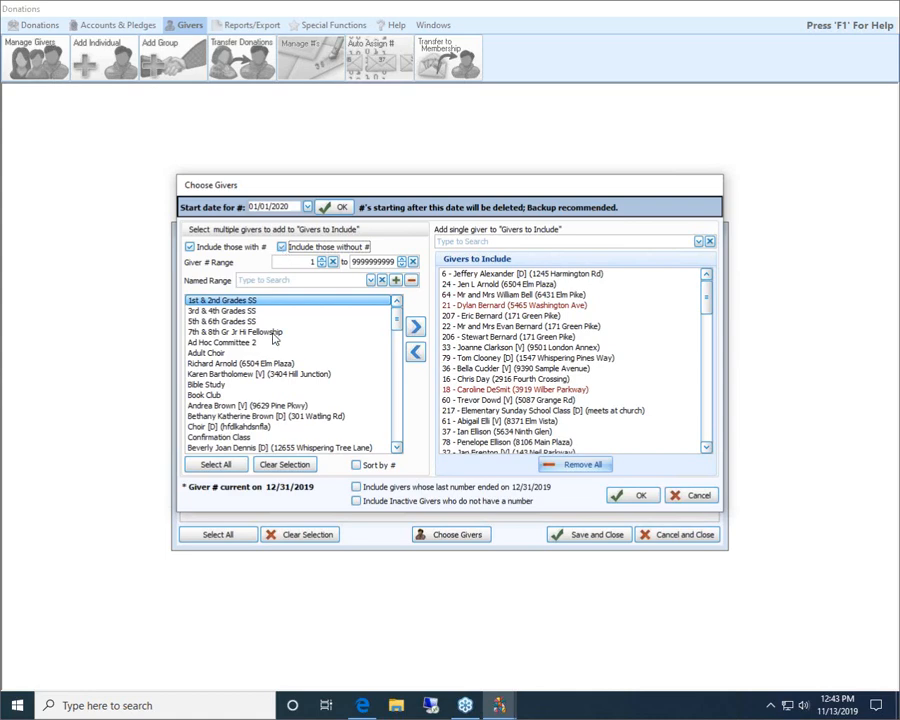
click(230, 407)
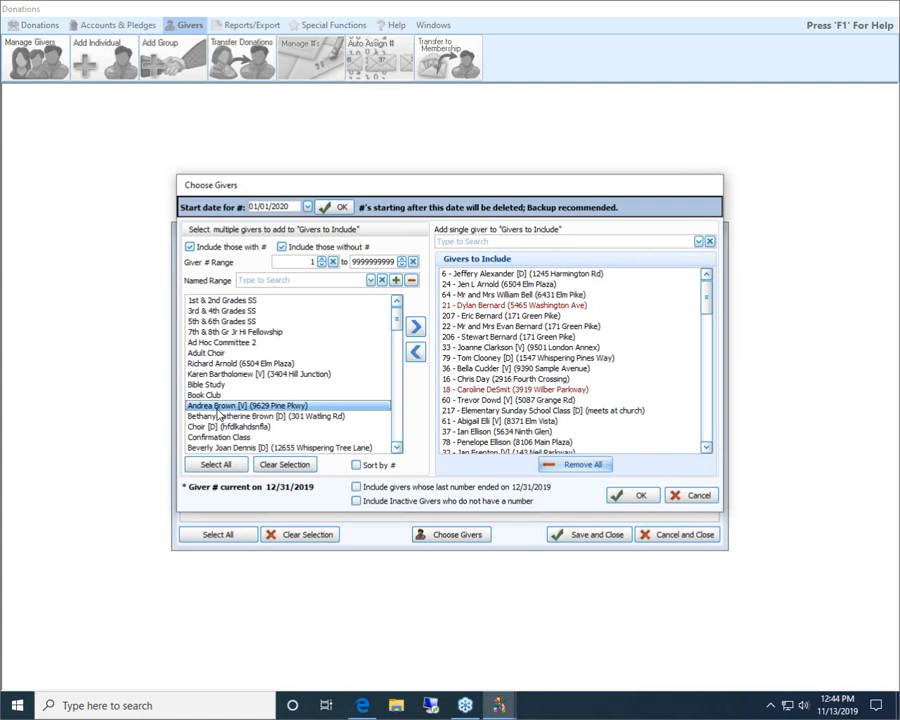
click(417, 328)
click(254, 408)
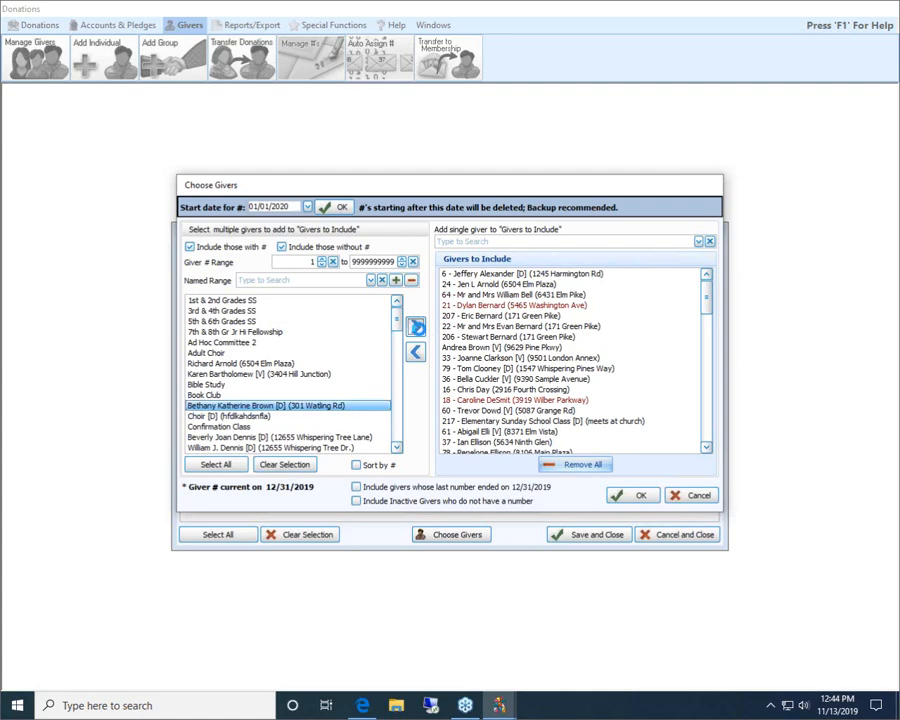
click(418, 330)
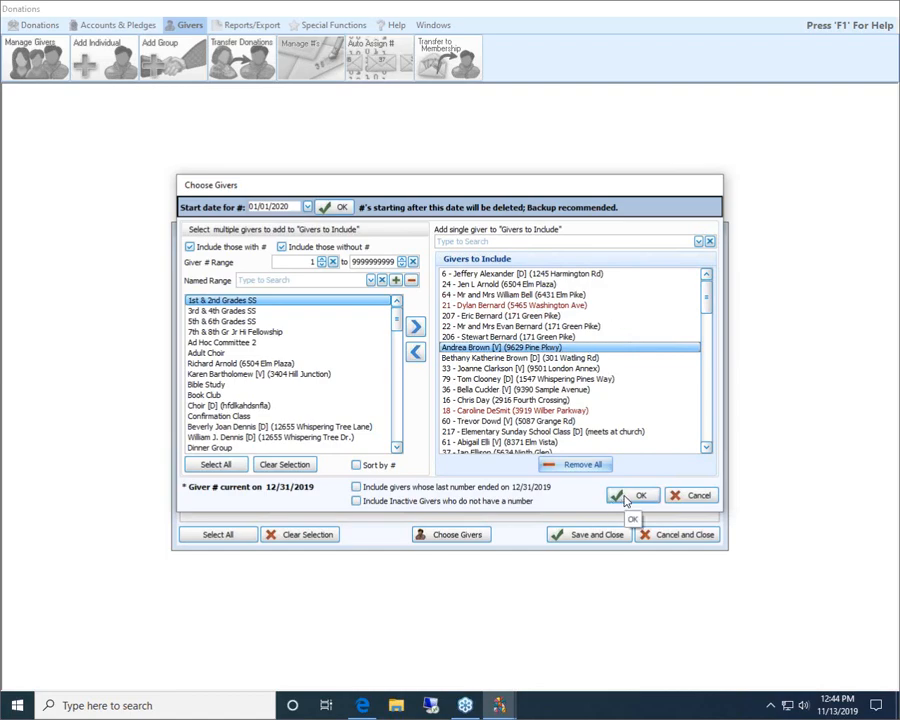
click(632, 496)
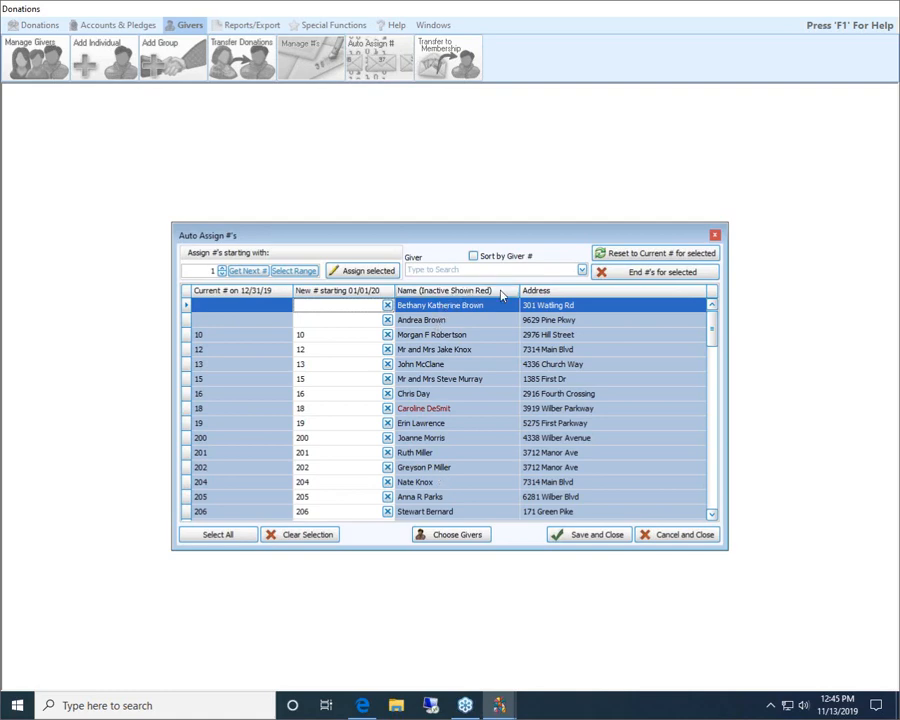
Sort the givers by name, assign all of them new numbers starting with 1, and save the assignment
click(431, 293)
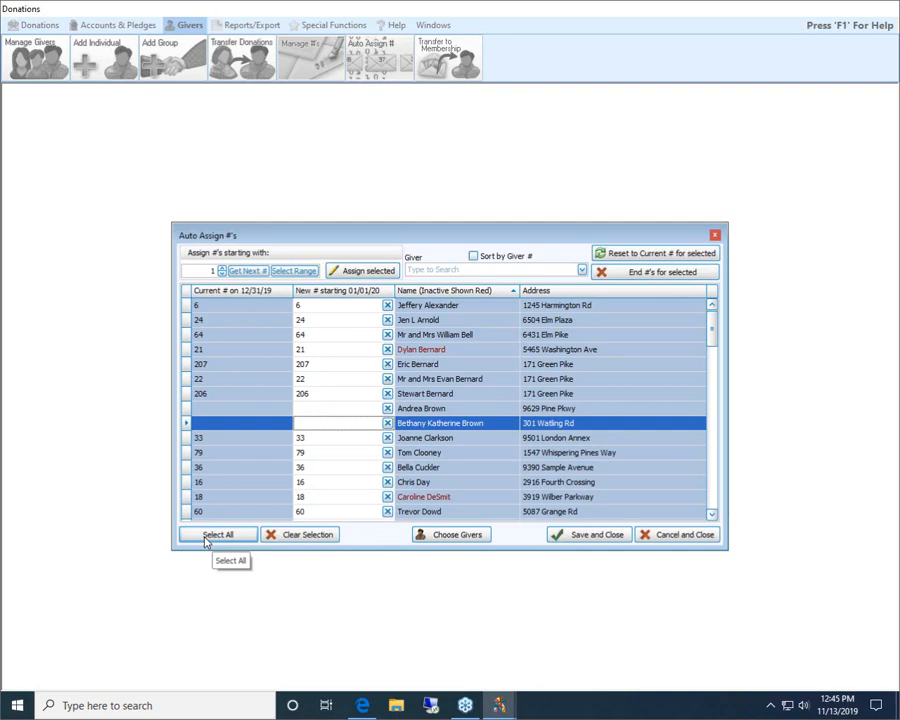
click(217, 534)
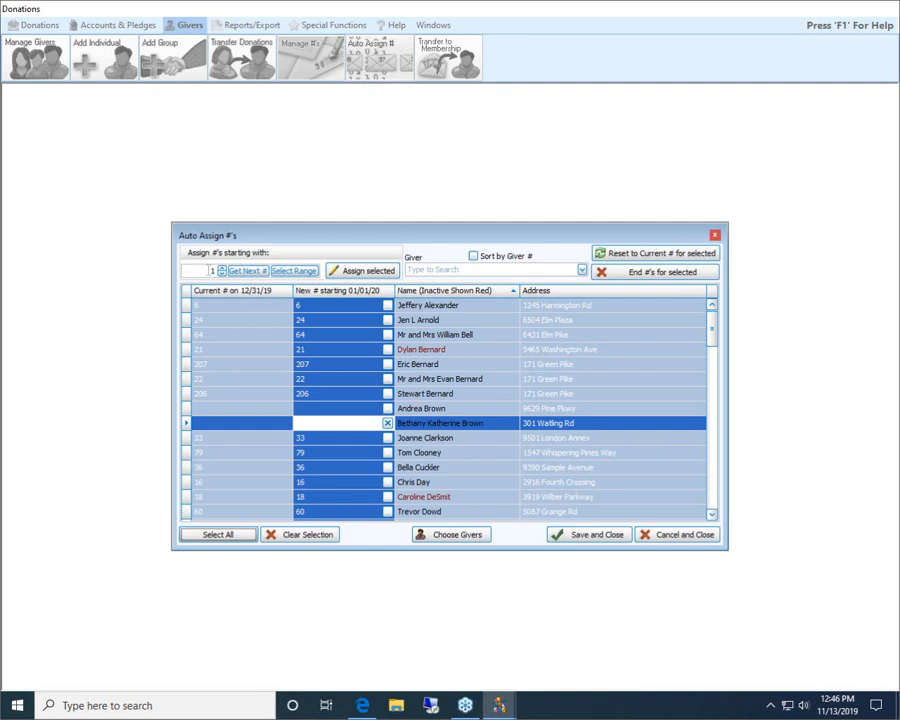
click(365, 275)
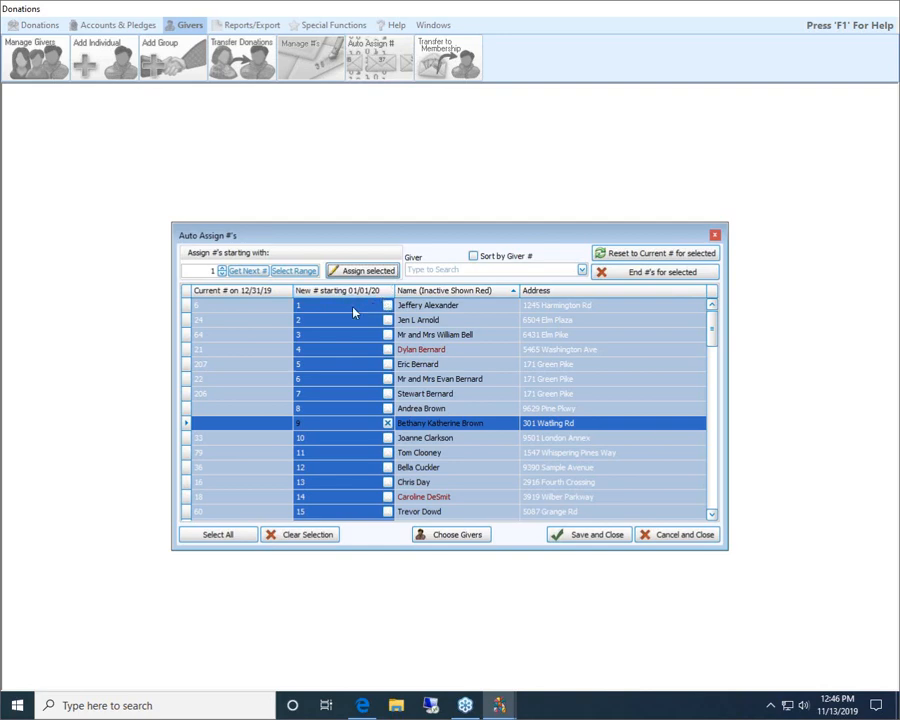
mouse_move(712, 330)
mouse_down()
mouse_move(718, 518)
mouse_move(714, 326)
mouse_up()
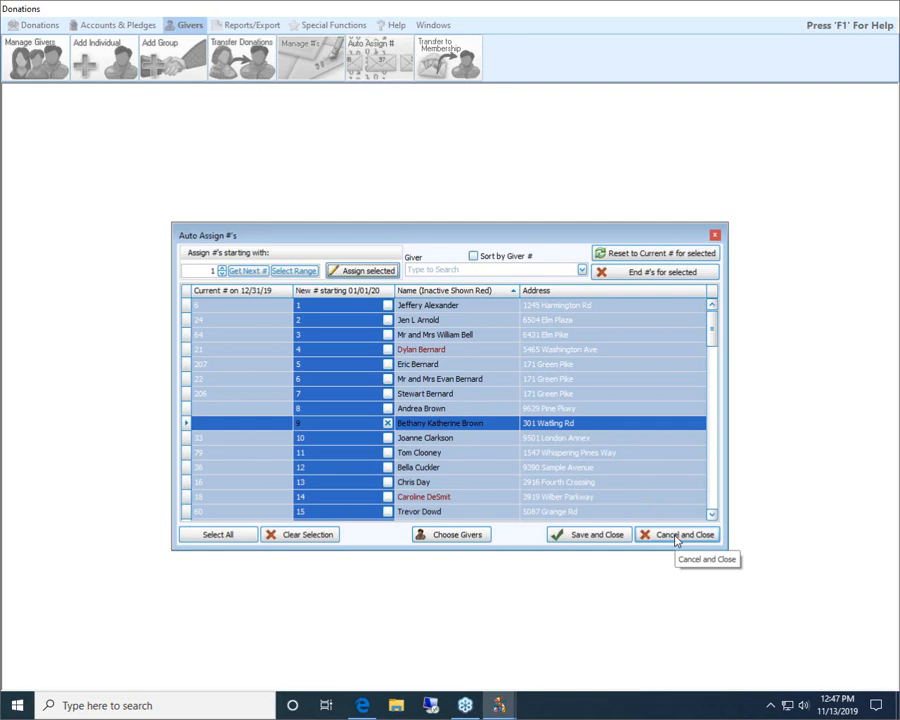
click(594, 541)
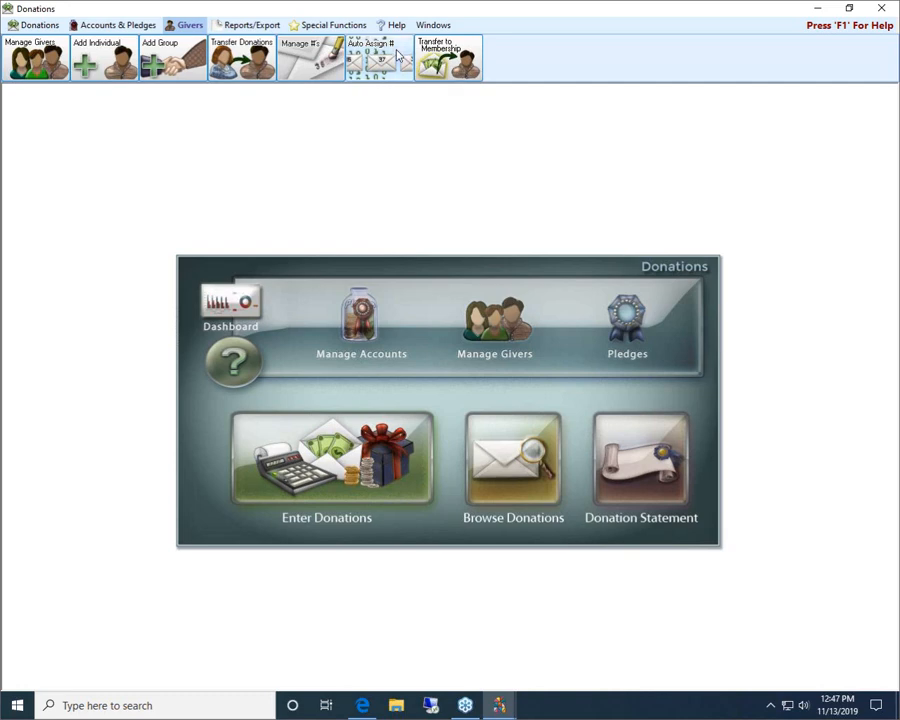
Start a donations labels report and exclude those without a giver number from its people selection
click(252, 27)
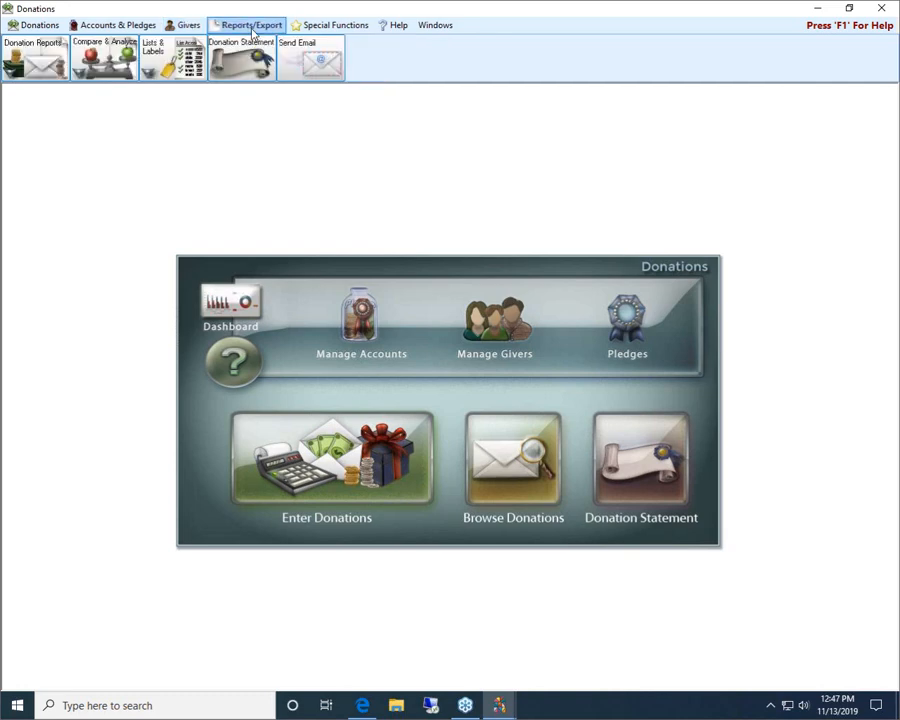
click(170, 68)
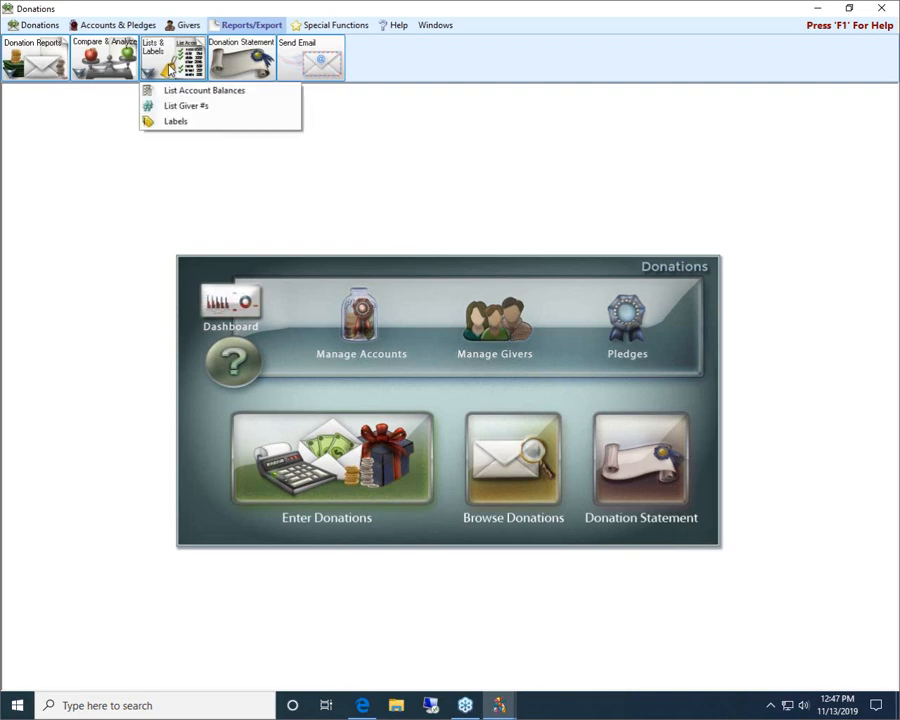
click(180, 122)
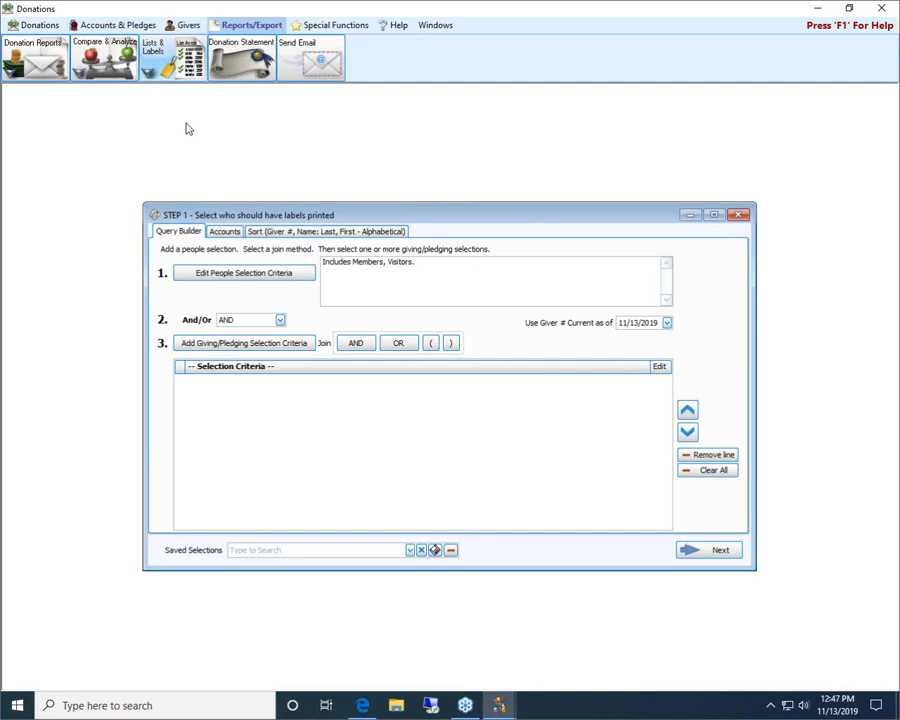
click(262, 276)
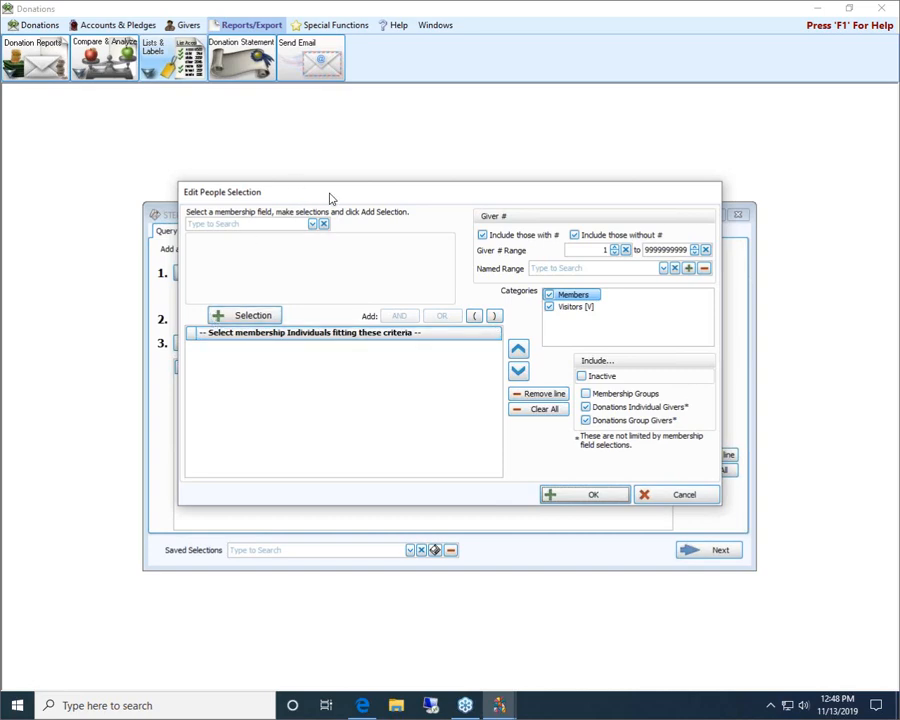
drag(328, 194, 295, 243)
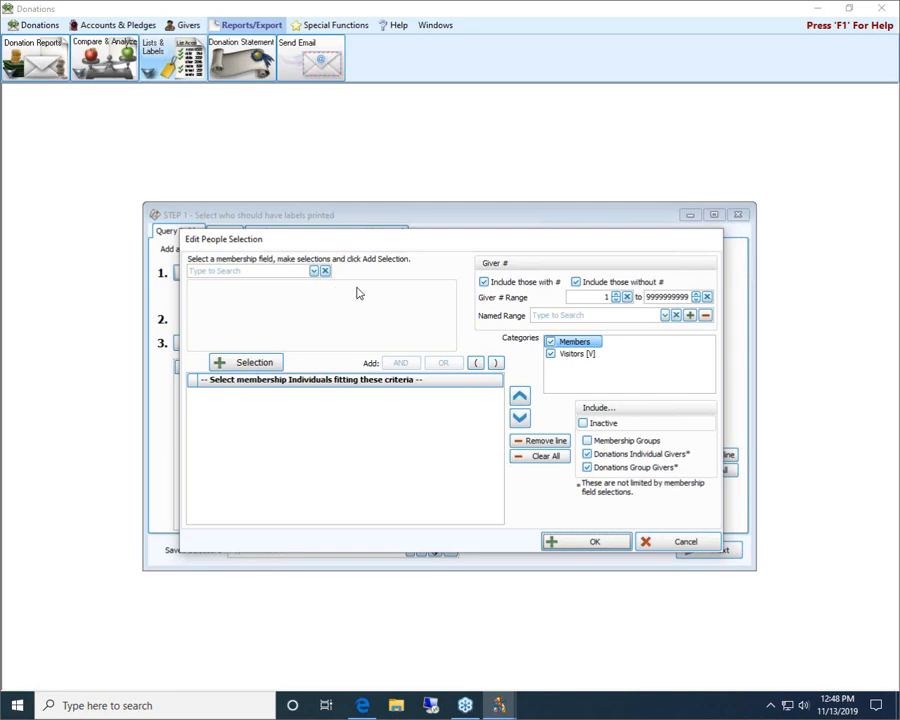
click(577, 283)
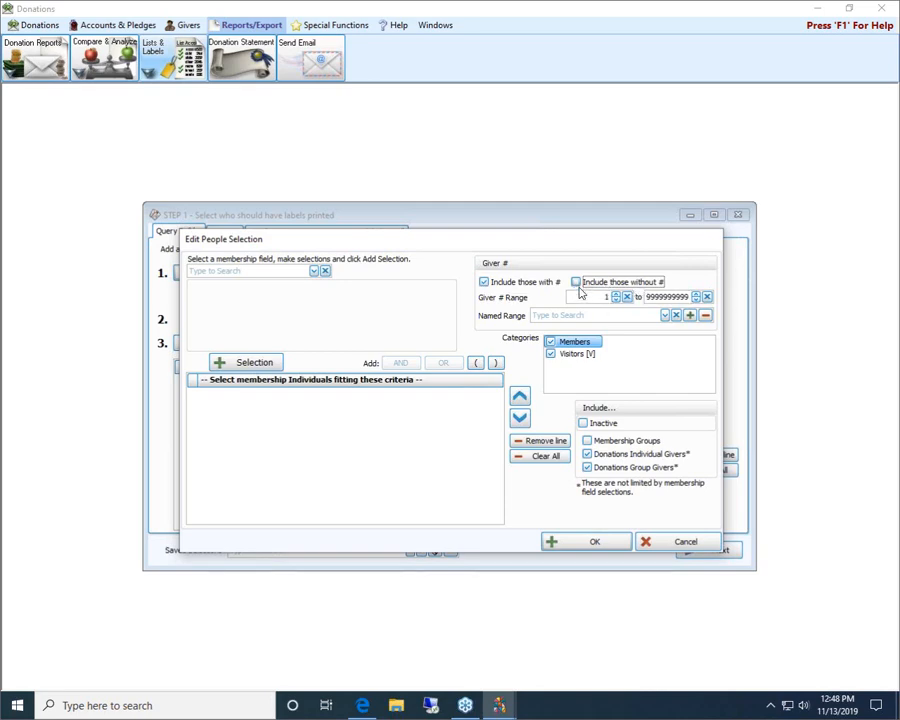
click(600, 543)
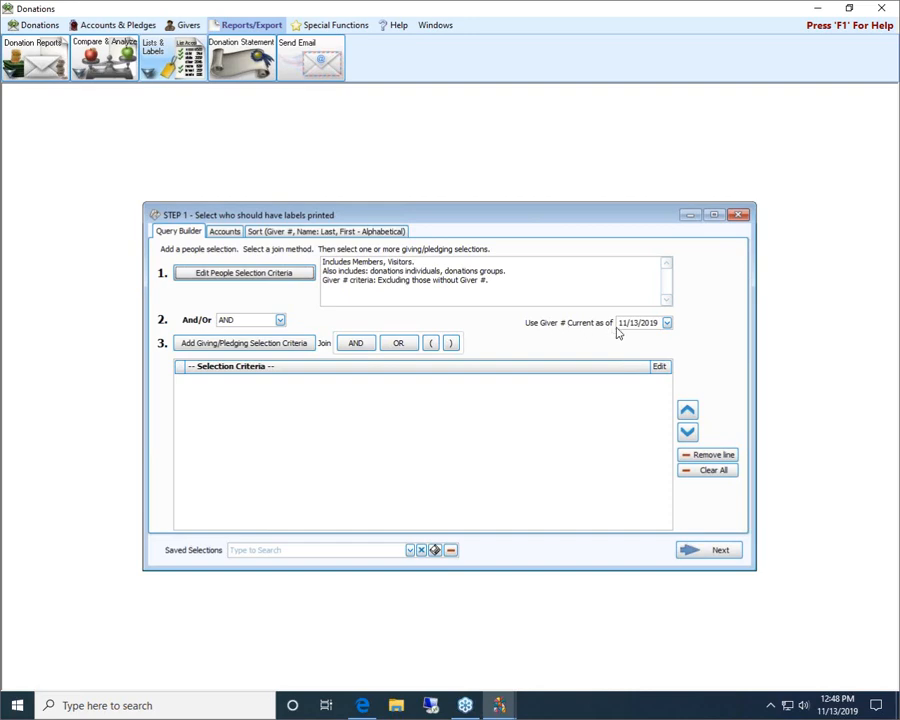
Set the labels to use giver numbers current as of 01/01/2020, check the sort fields, and continue to the label layout
click(622, 325)
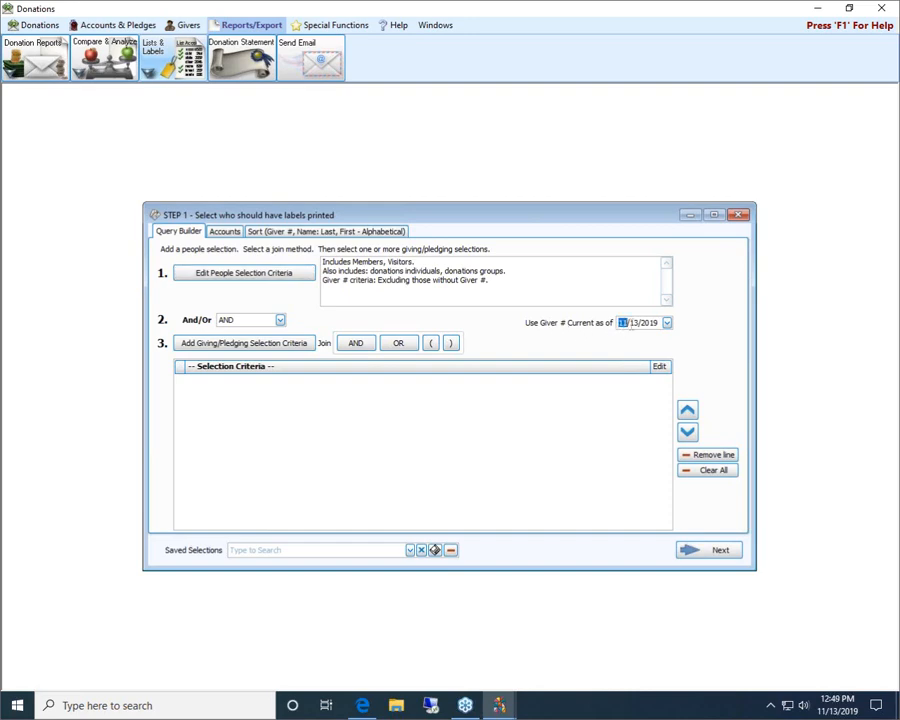
text(01/01/2020)
click(345, 233)
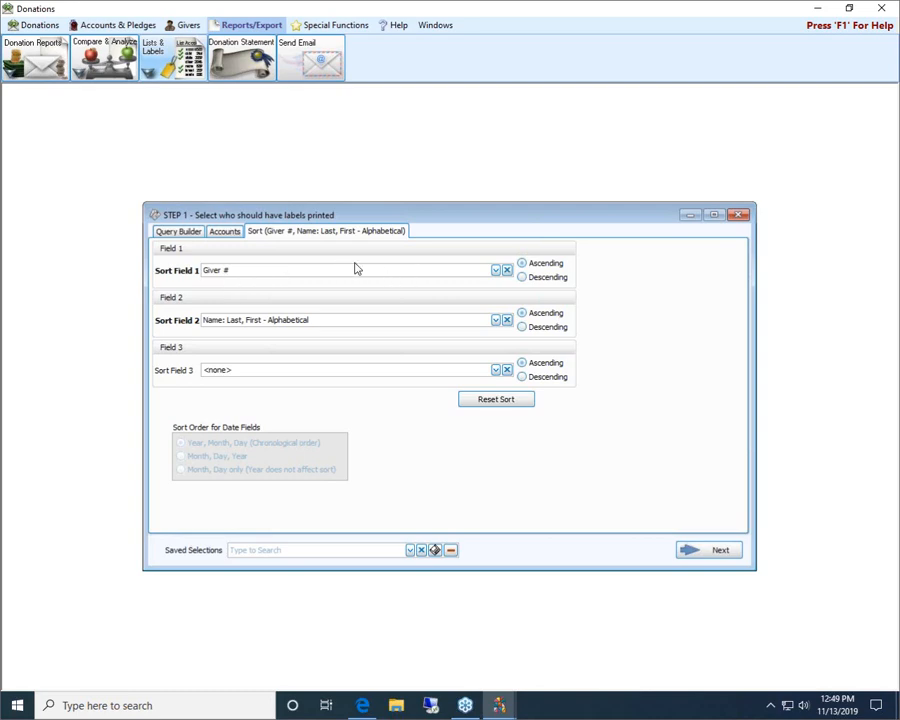
click(180, 231)
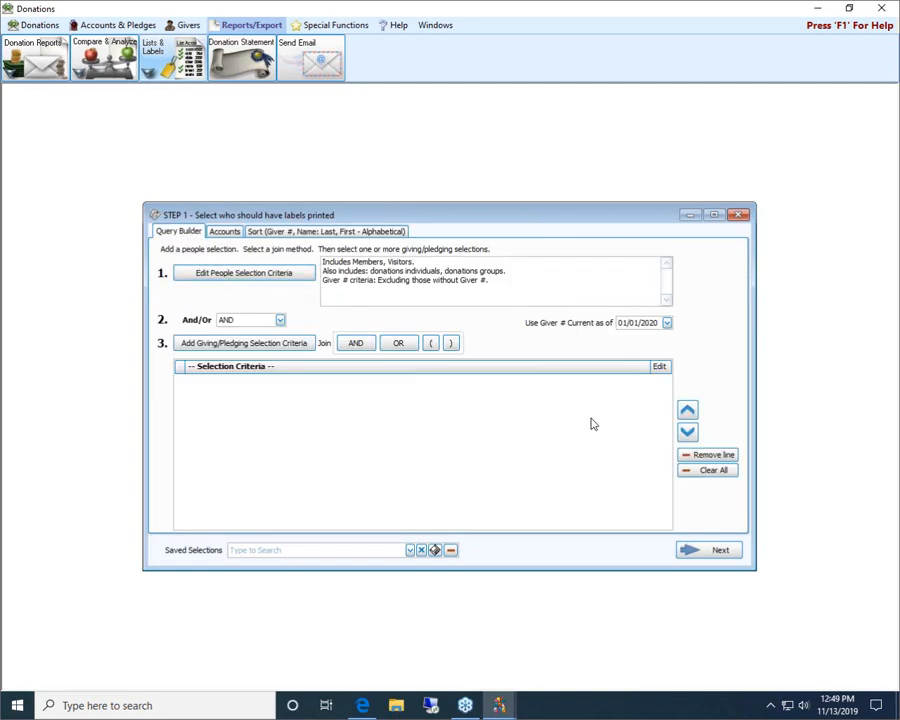
click(720, 550)
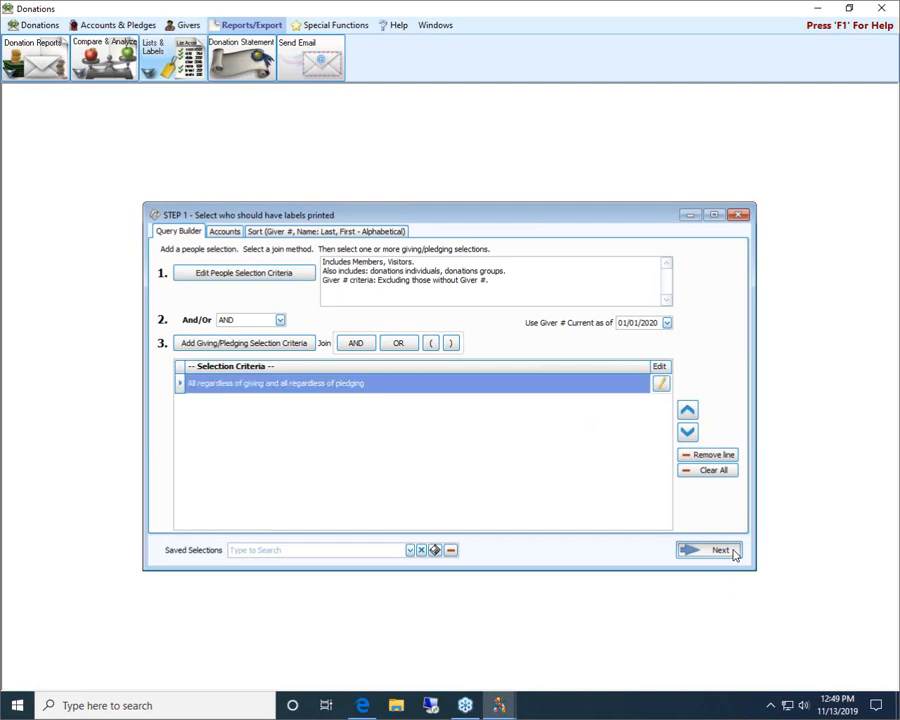
click(735, 553)
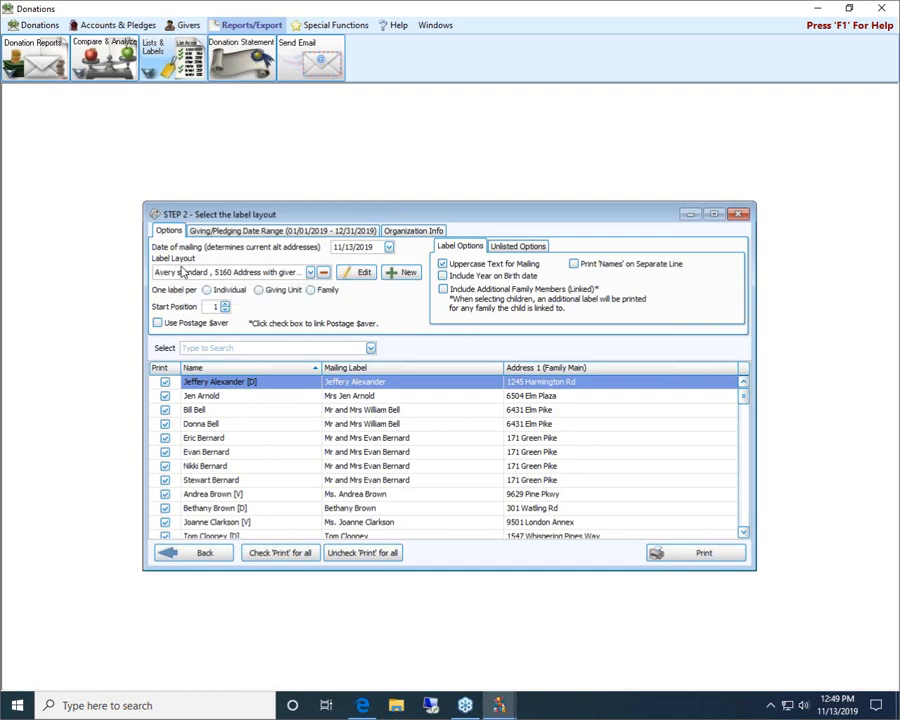
Create a new label layout based on the Avery standard 5160 Address label
click(398, 275)
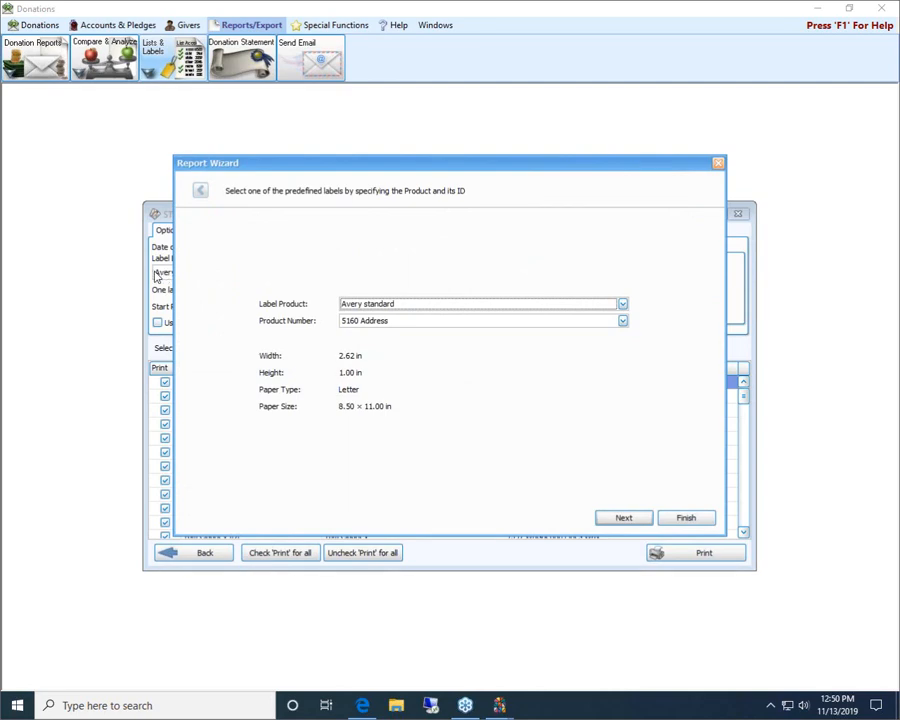
drag(361, 174, 532, 167)
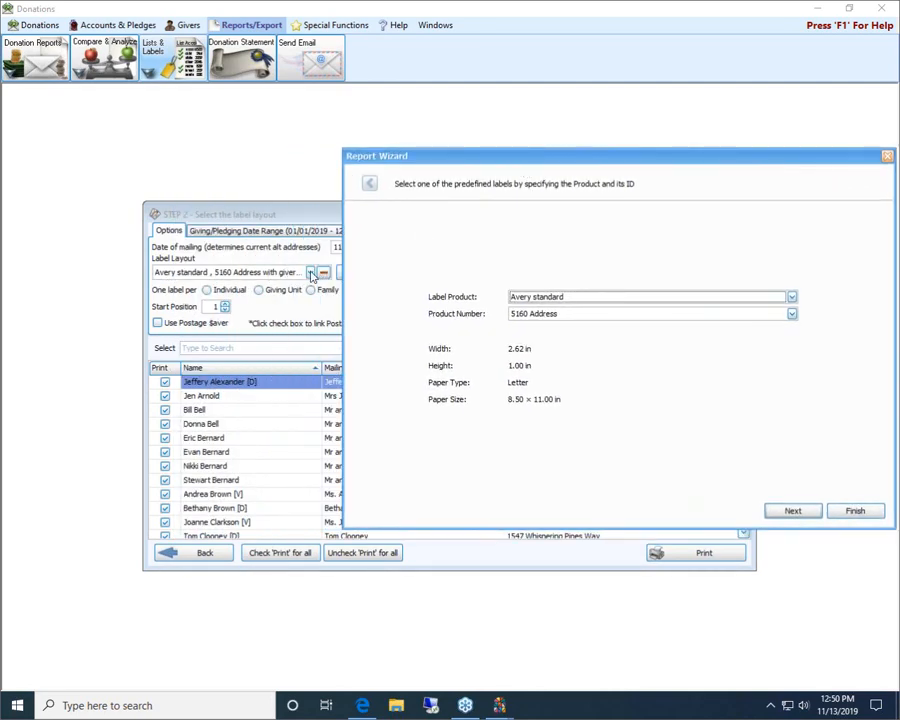
drag(552, 165, 380, 173)
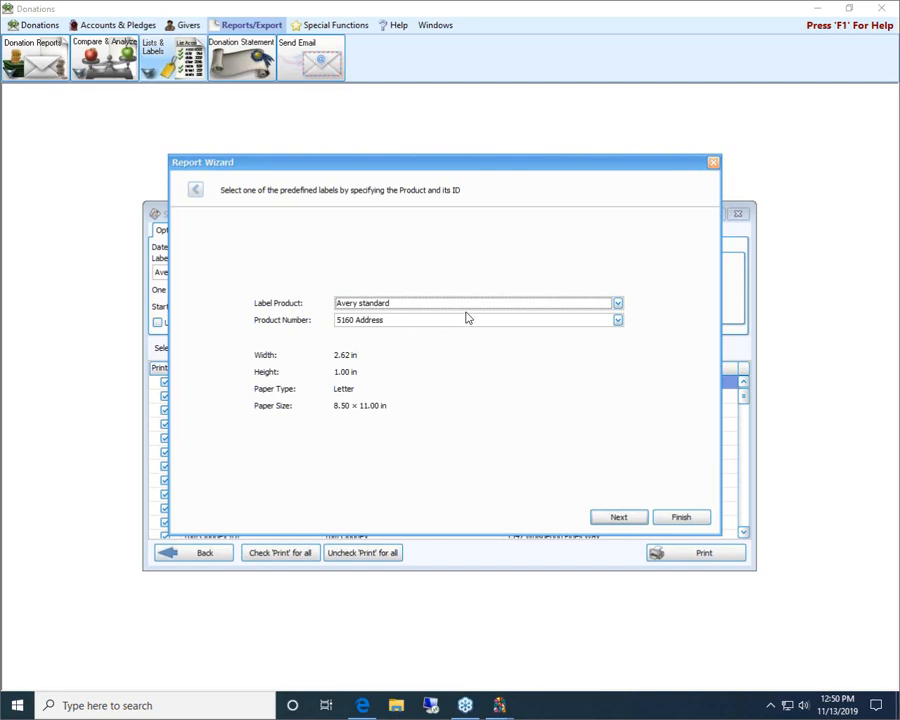
click(686, 520)
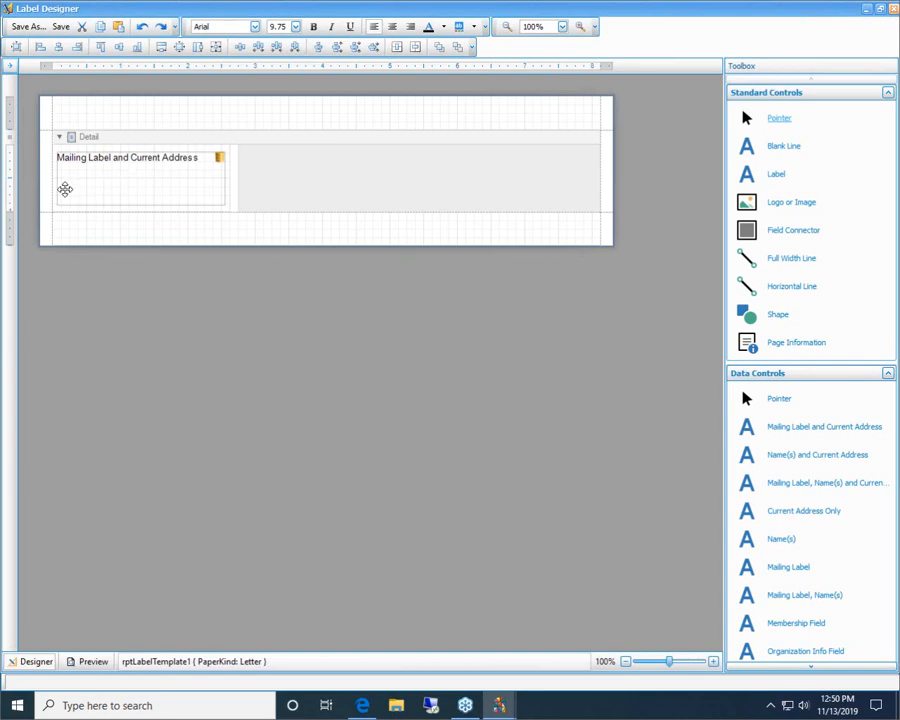
Shift the Mailing Label and Current Address block slightly down and add the Giver # membership field above it
click(123, 178)
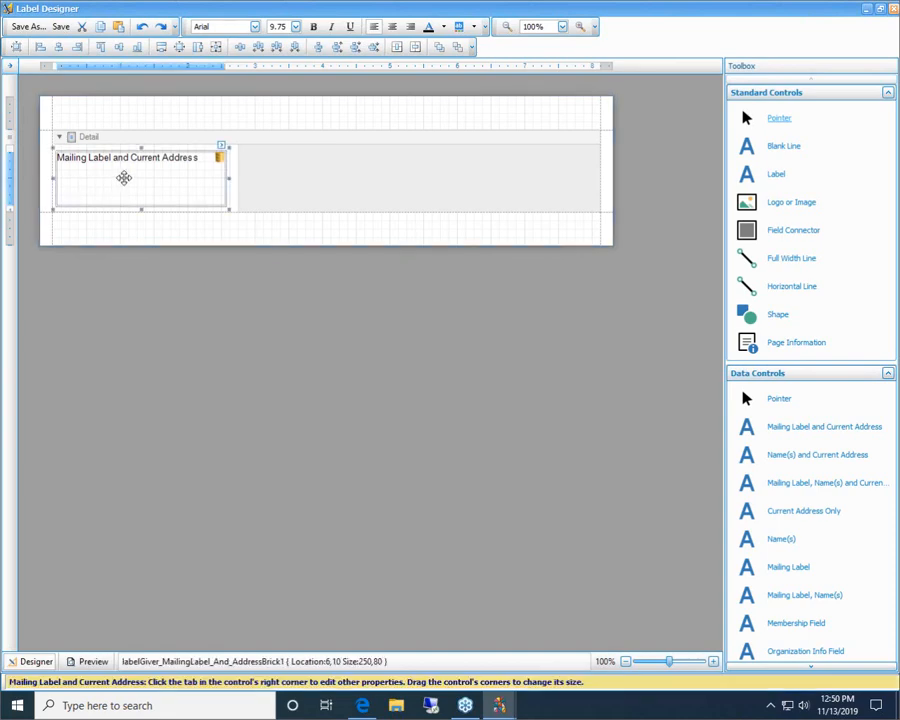
mouse_move(123, 178)
mouse_down()
mouse_move(128, 190)
mouse_move(120, 184)
mouse_up()
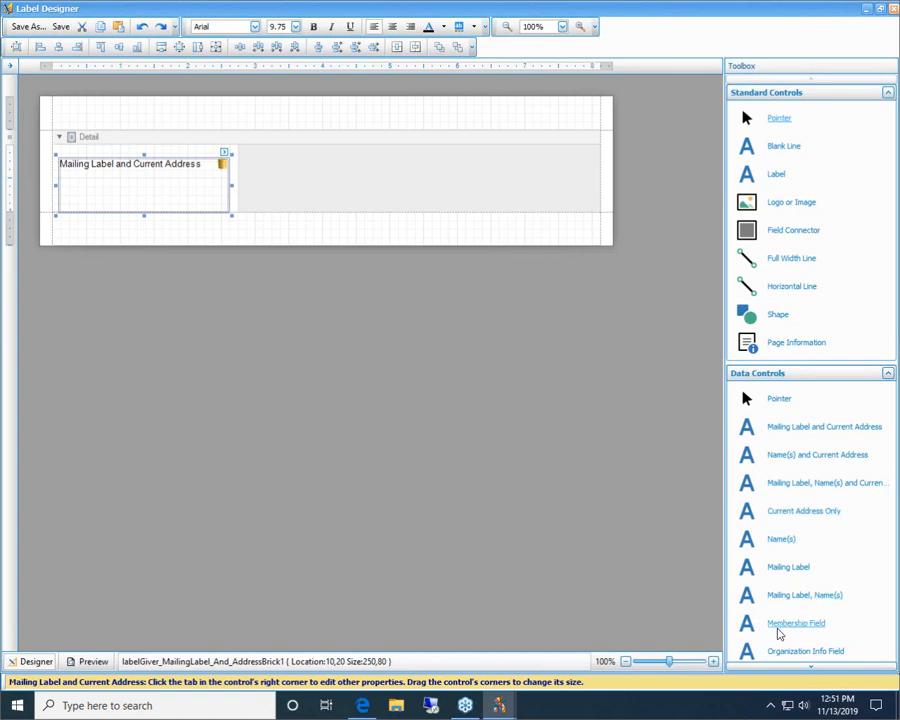
drag(810, 628, 97, 152)
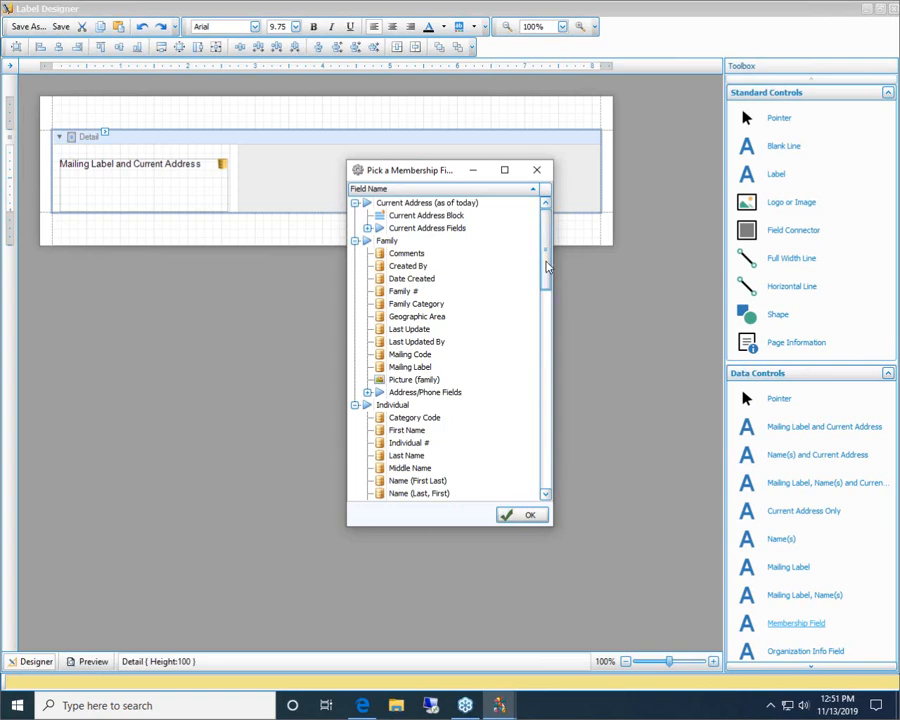
drag(546, 266, 549, 401)
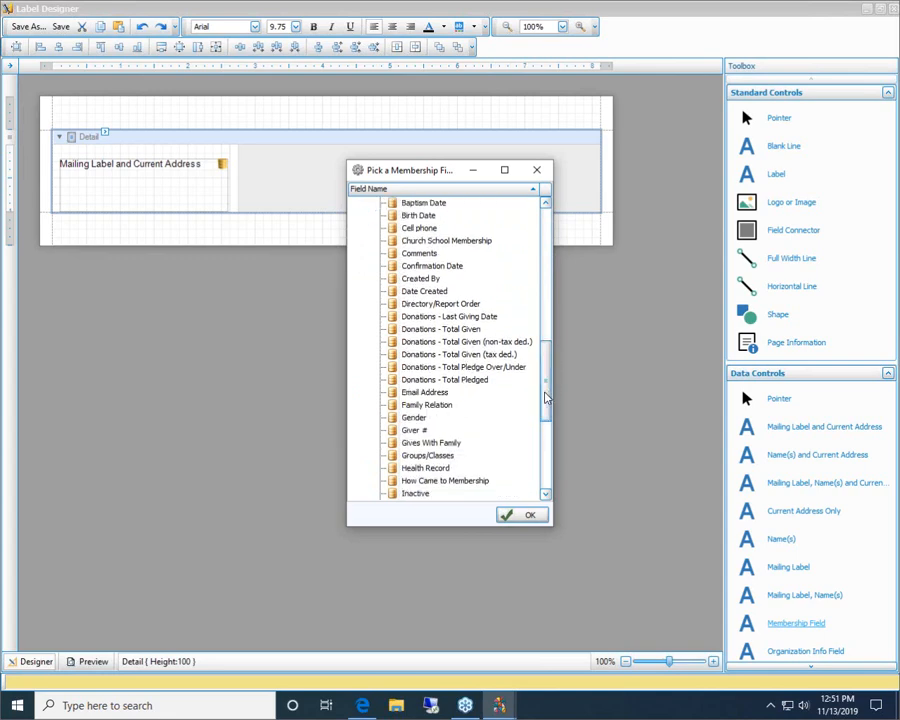
click(410, 430)
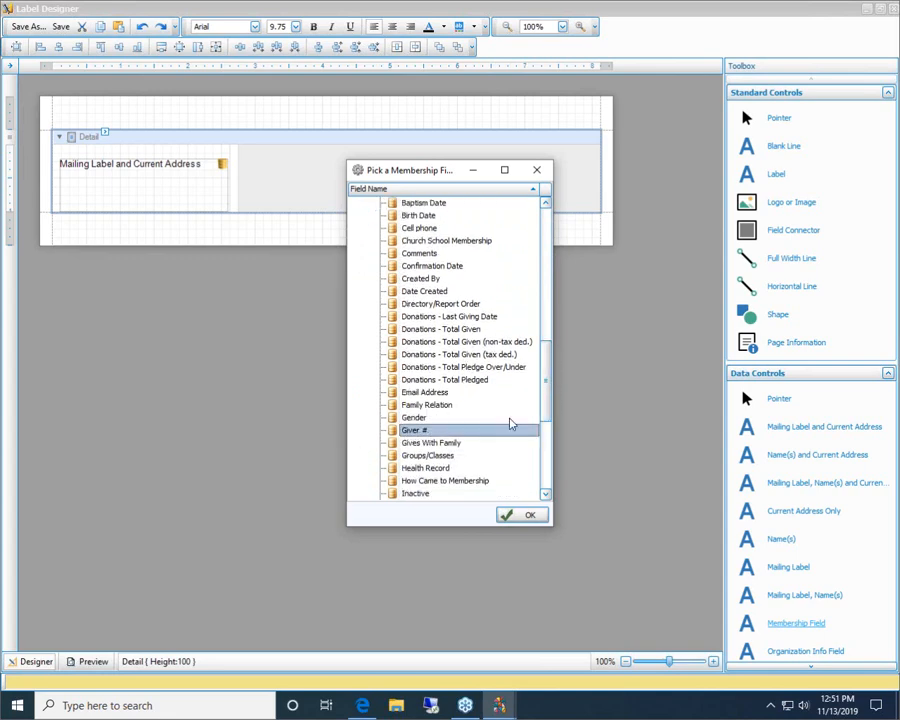
click(531, 516)
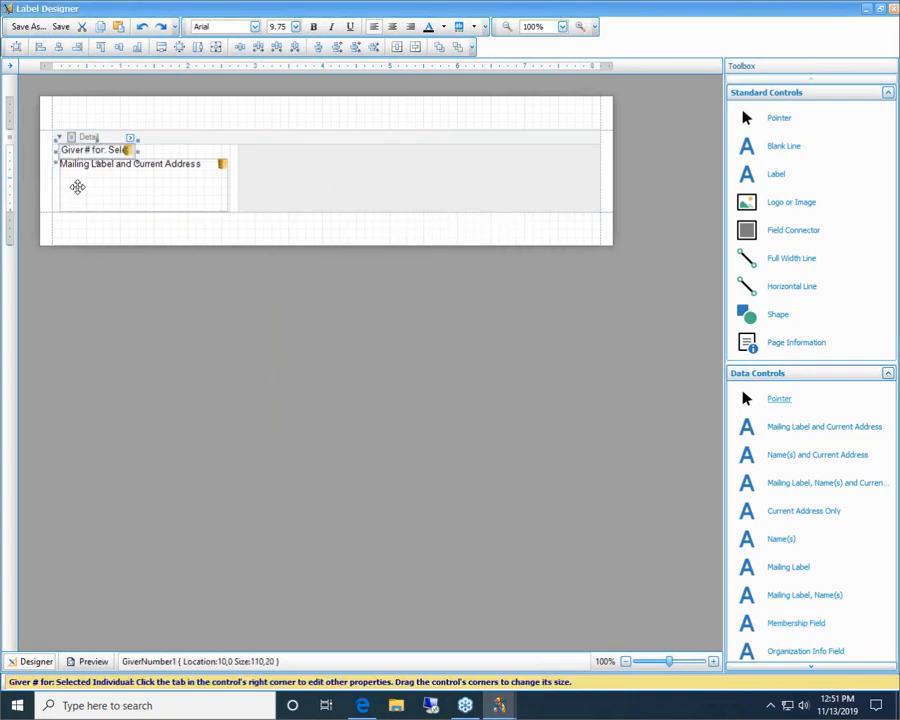
Save the label layout as "5160 Mailing Label Address and Giver #" and close the designer
click(77, 186)
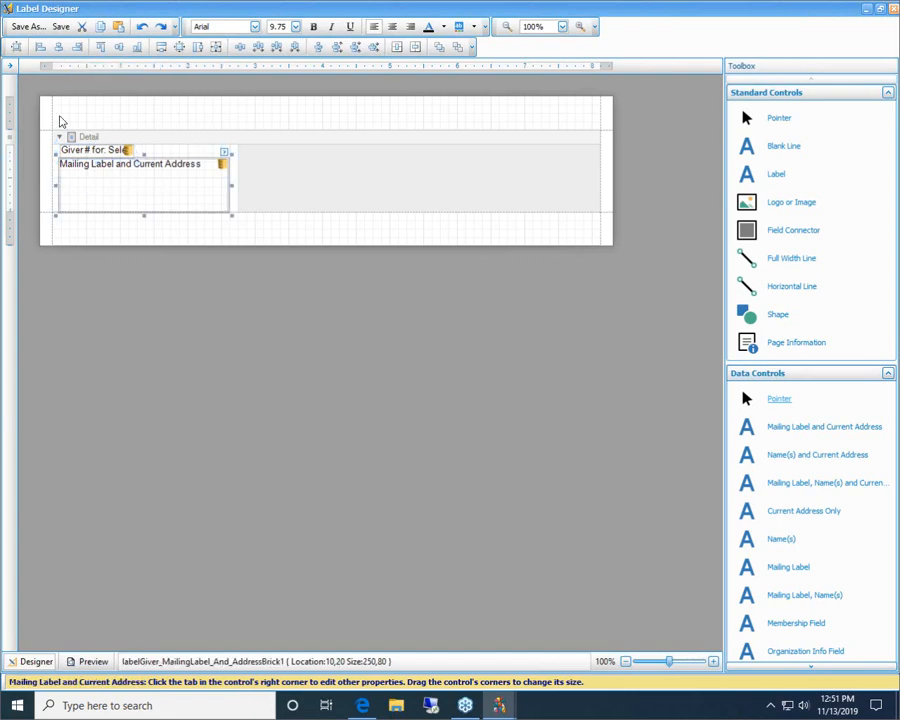
click(26, 28)
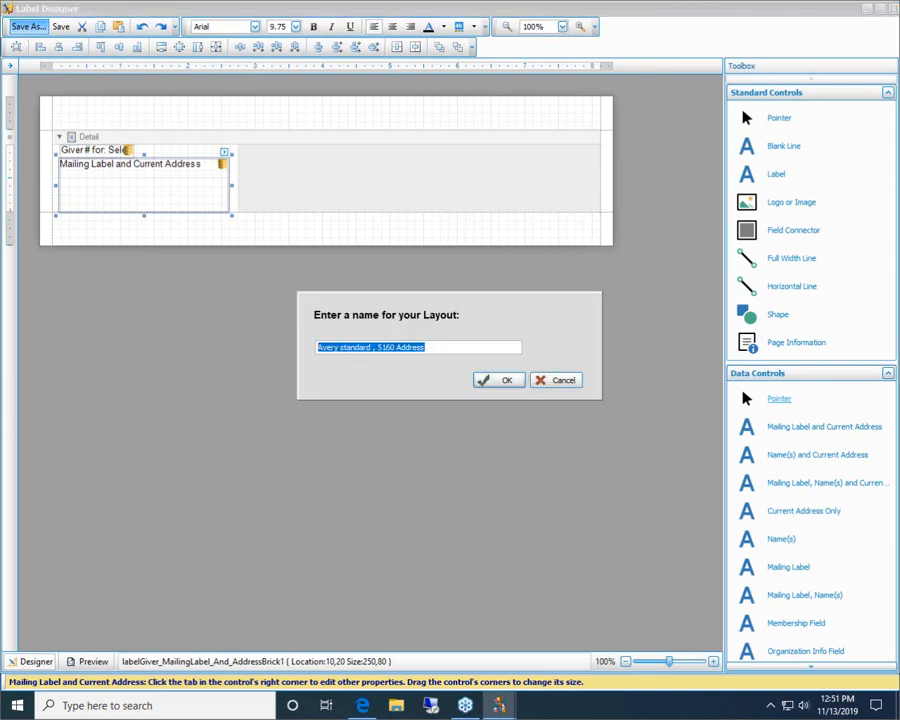
text(5160)
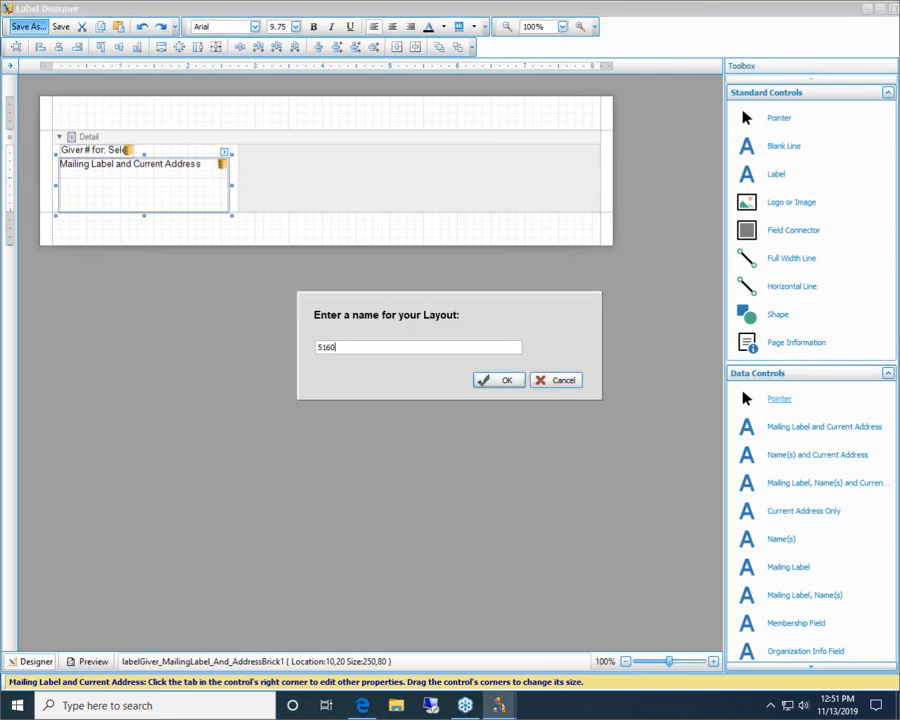
text( Mailing Label Address and Giver #)
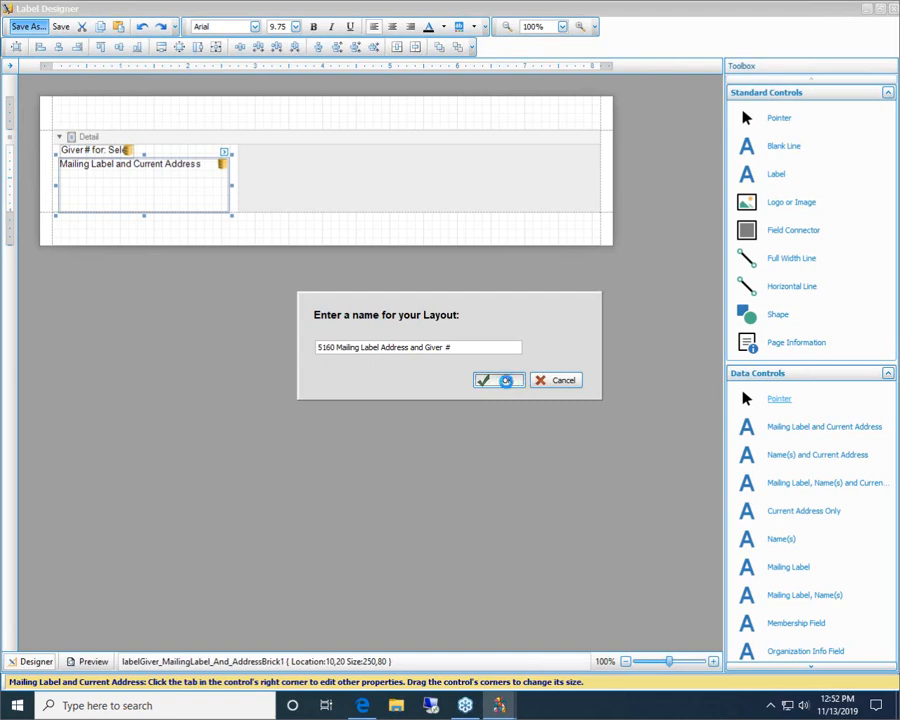
click(505, 381)
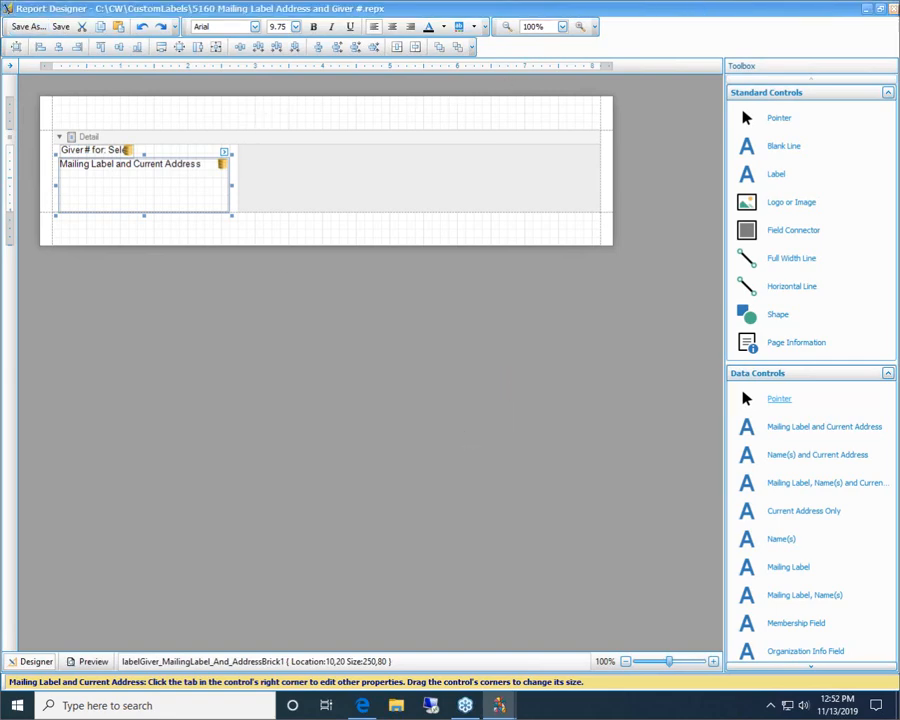
click(893, 10)
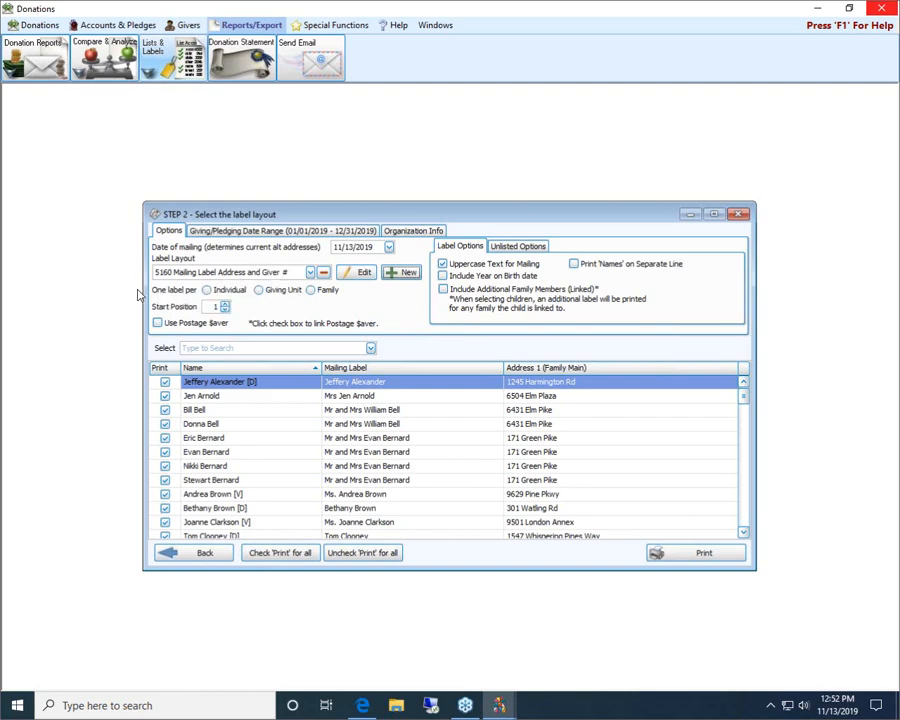
Set the report to one label per Giving Unit, preview the labels through the last page, and close the report
click(283, 291)
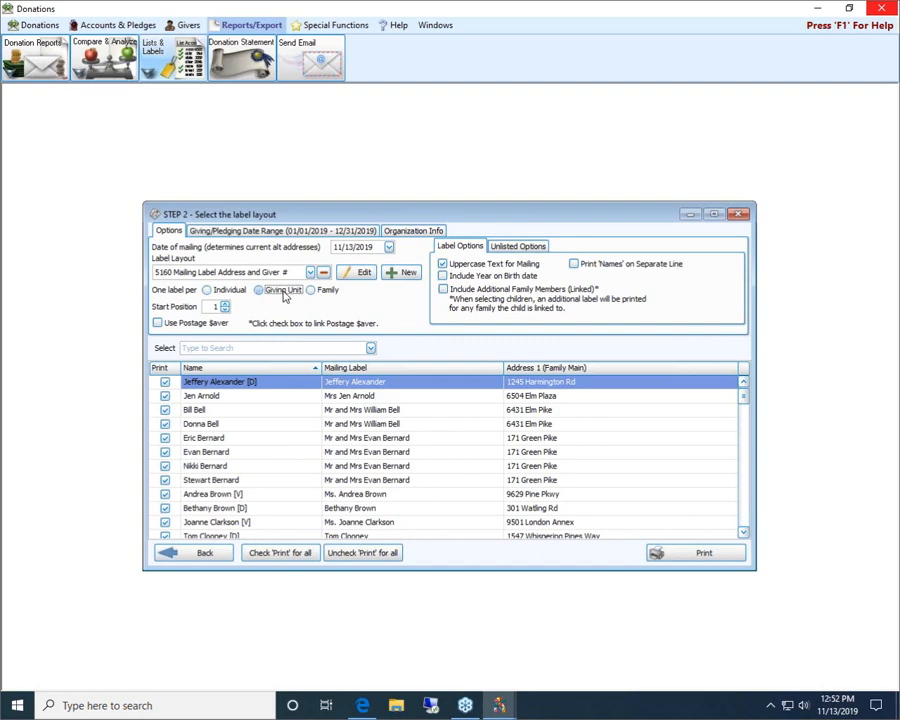
click(700, 553)
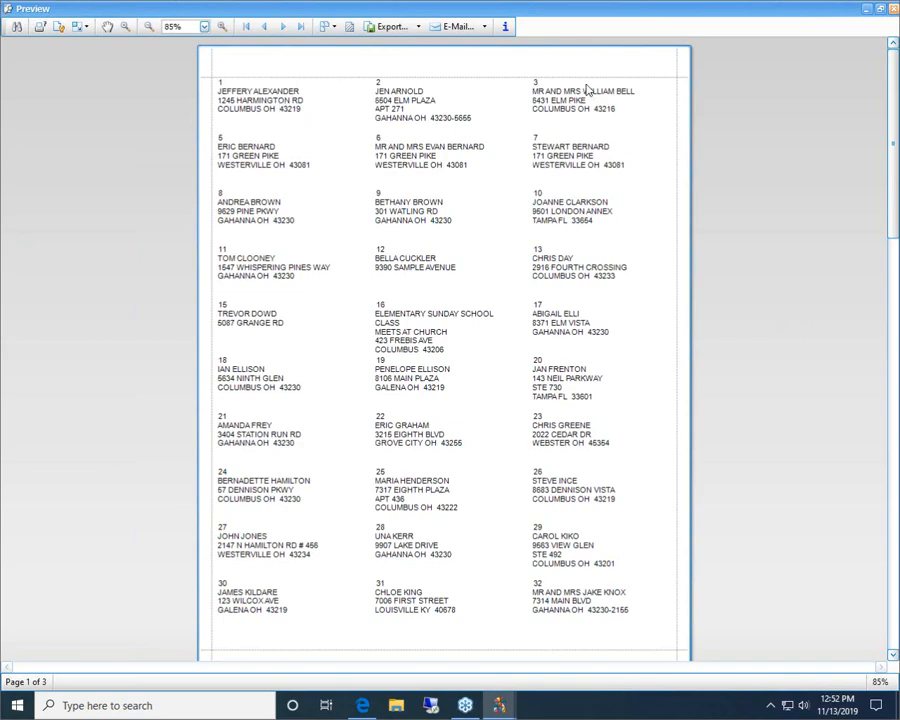
scroll(784, 528, down, 5)
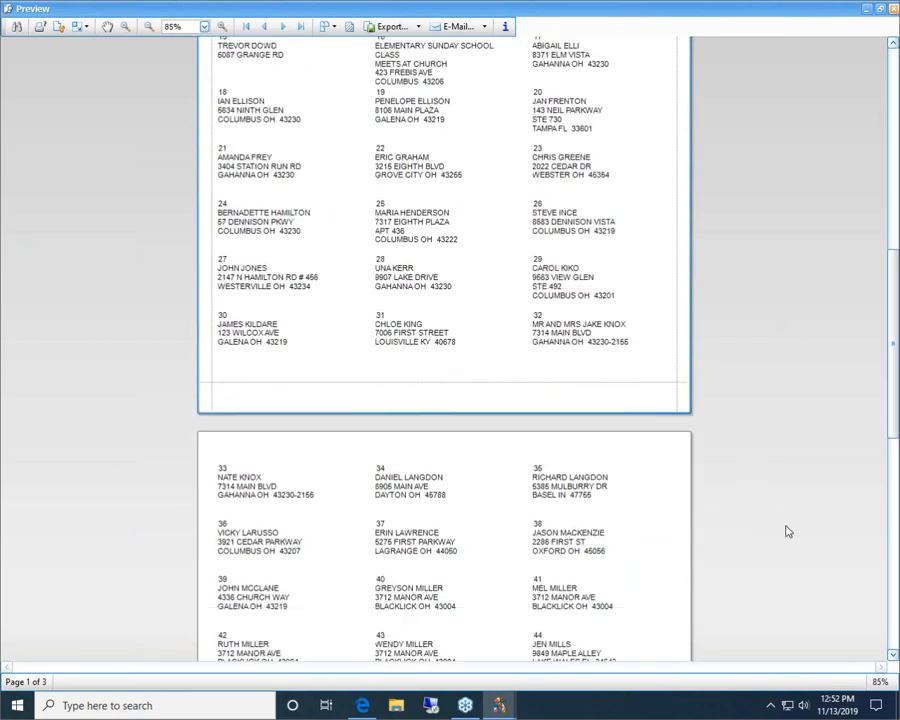
scroll(787, 531, down, 8)
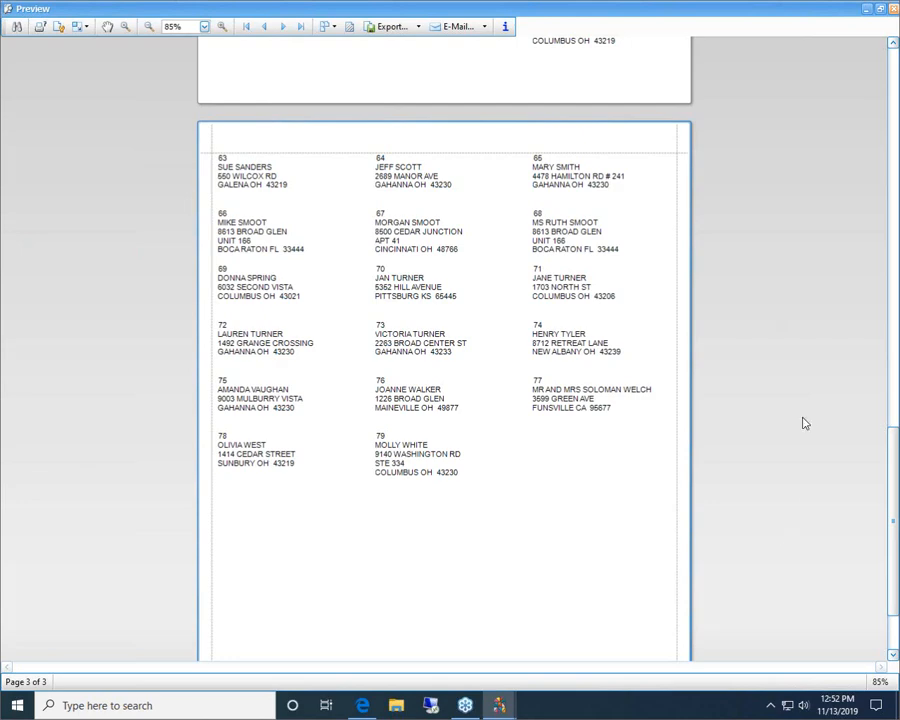
click(893, 9)
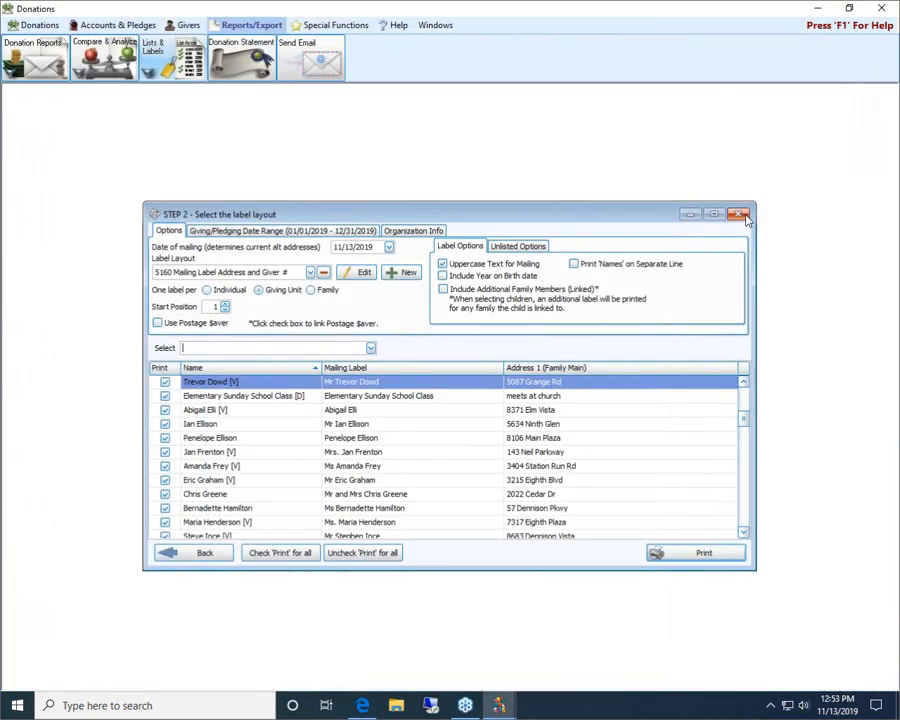
click(739, 213)
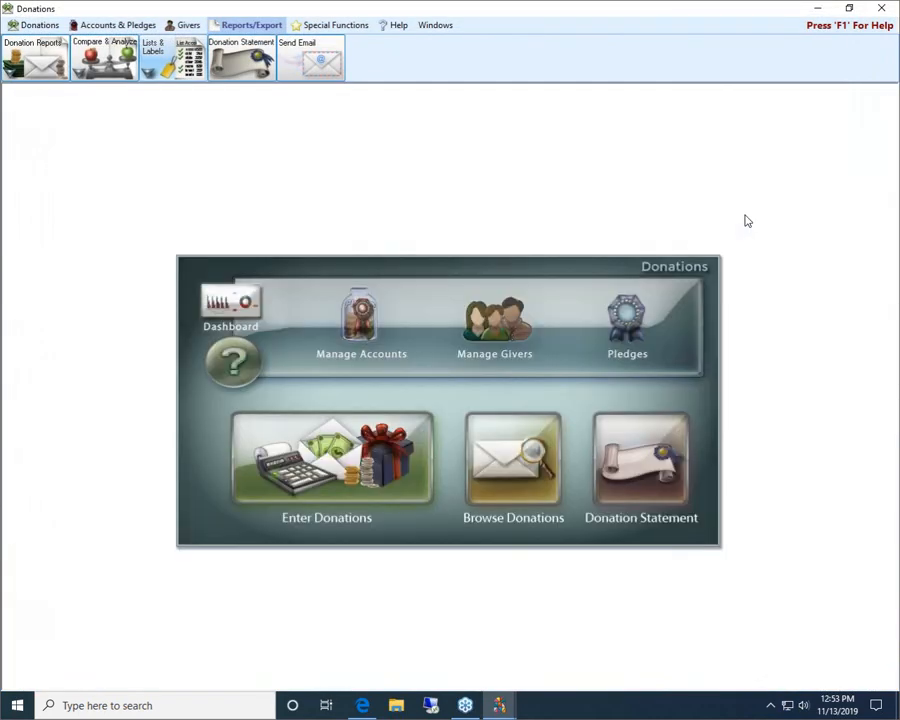
Open the pledges window and load the General Fund 2019 campaign
click(126, 27)
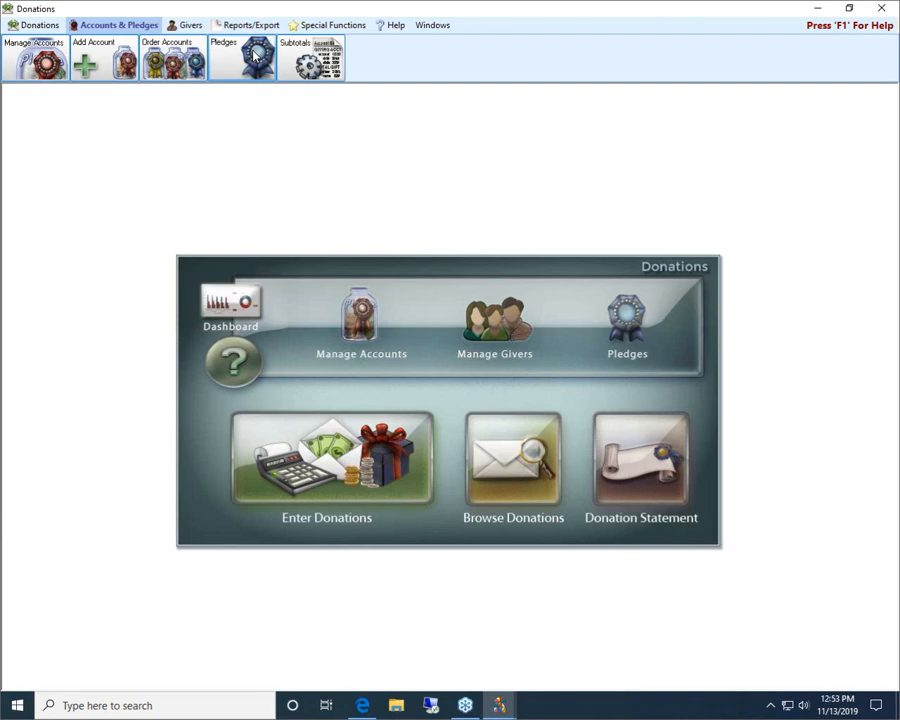
click(624, 336)
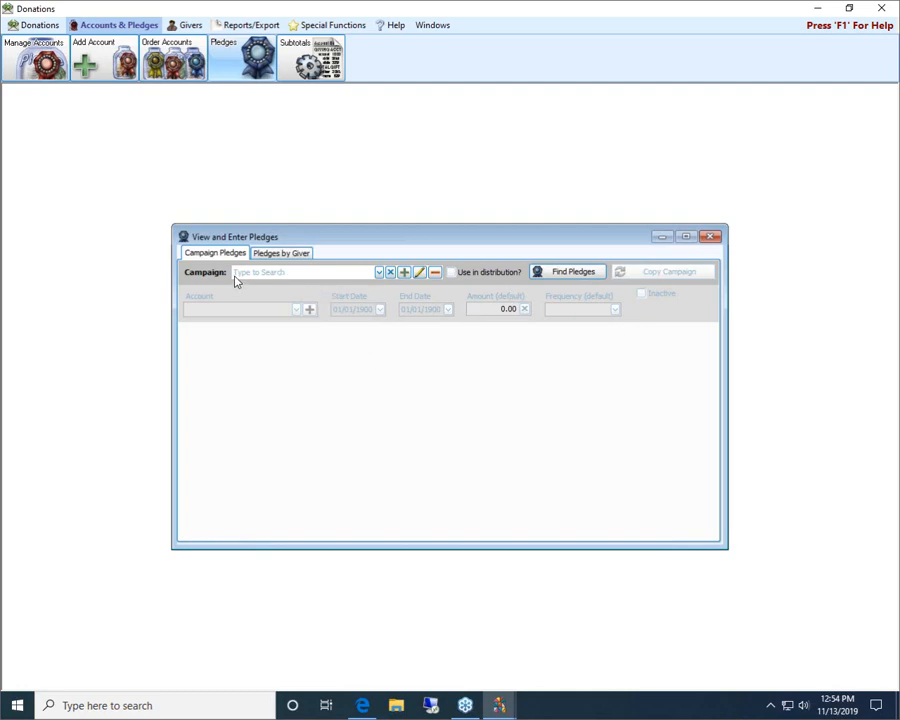
click(379, 273)
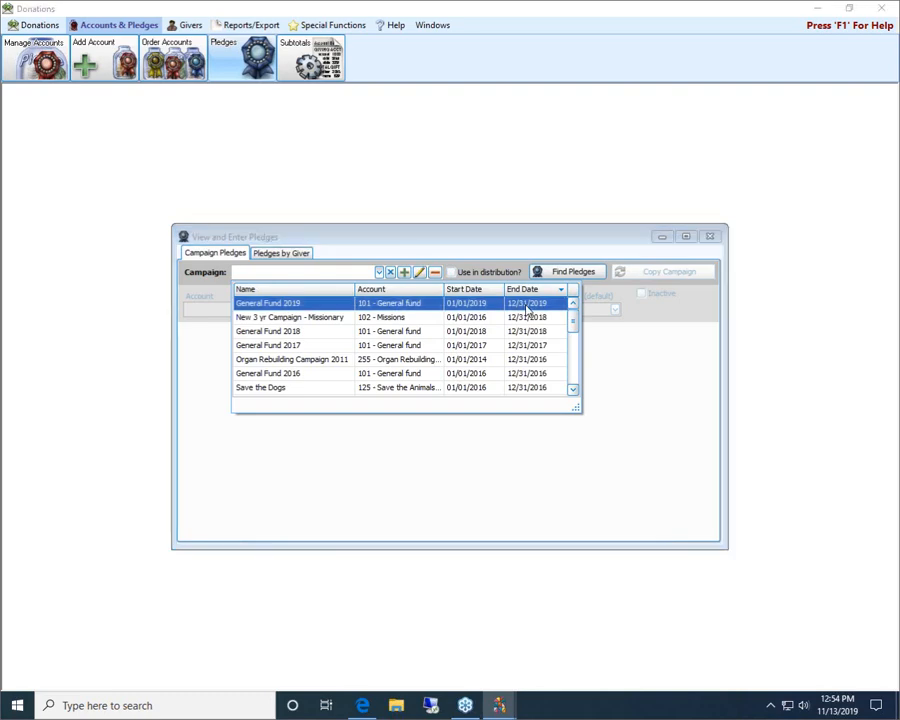
click(528, 306)
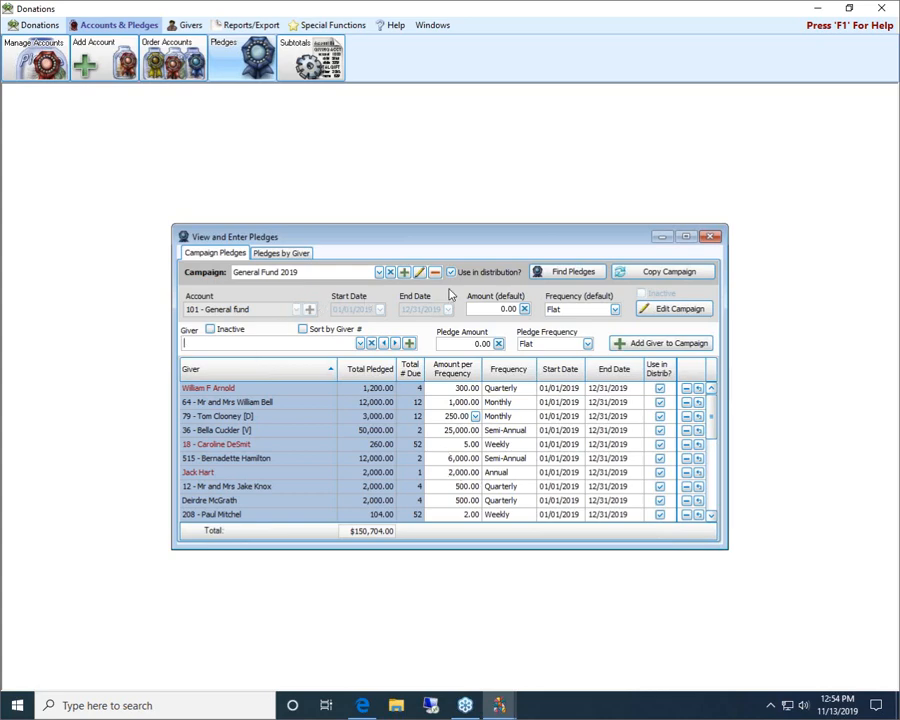
Copy the General Fund 2019 campaign as General Fund 2020 with an end date of 12/31/2020
click(678, 279)
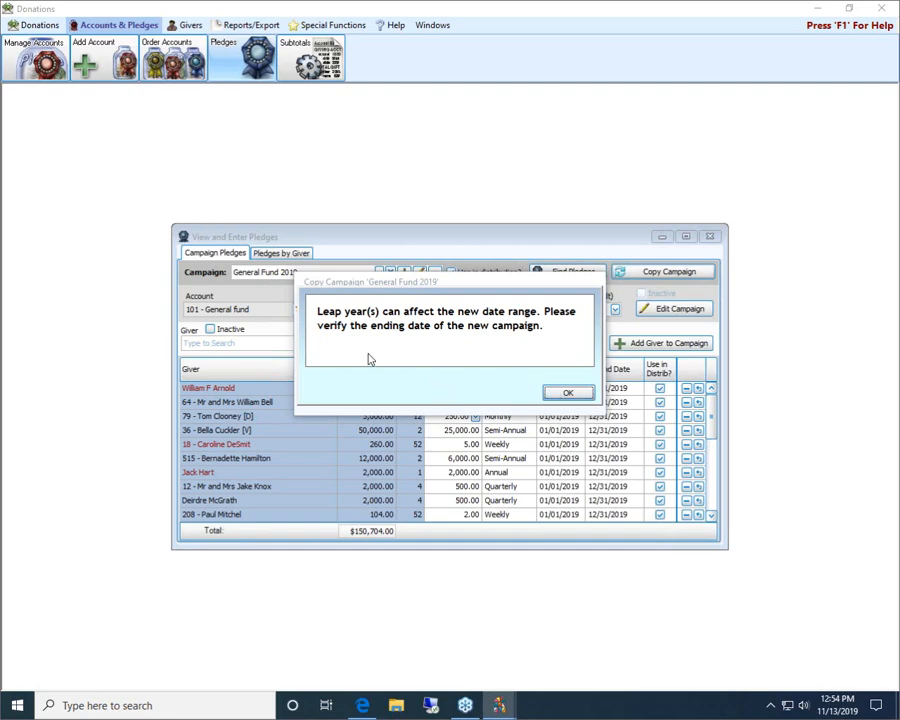
click(570, 397)
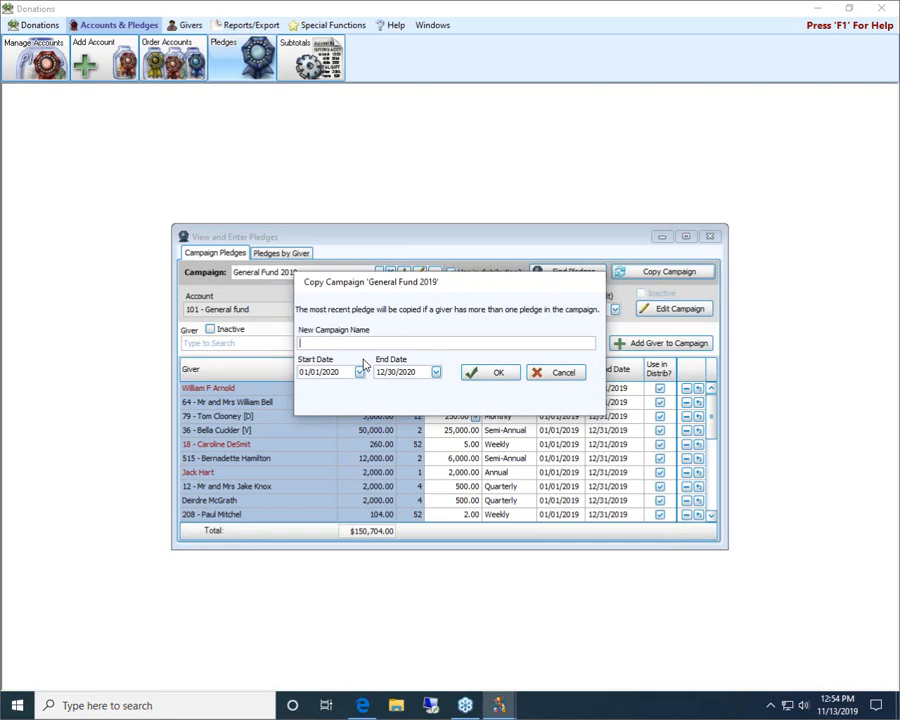
text(General Fund 2020)
click(436, 372)
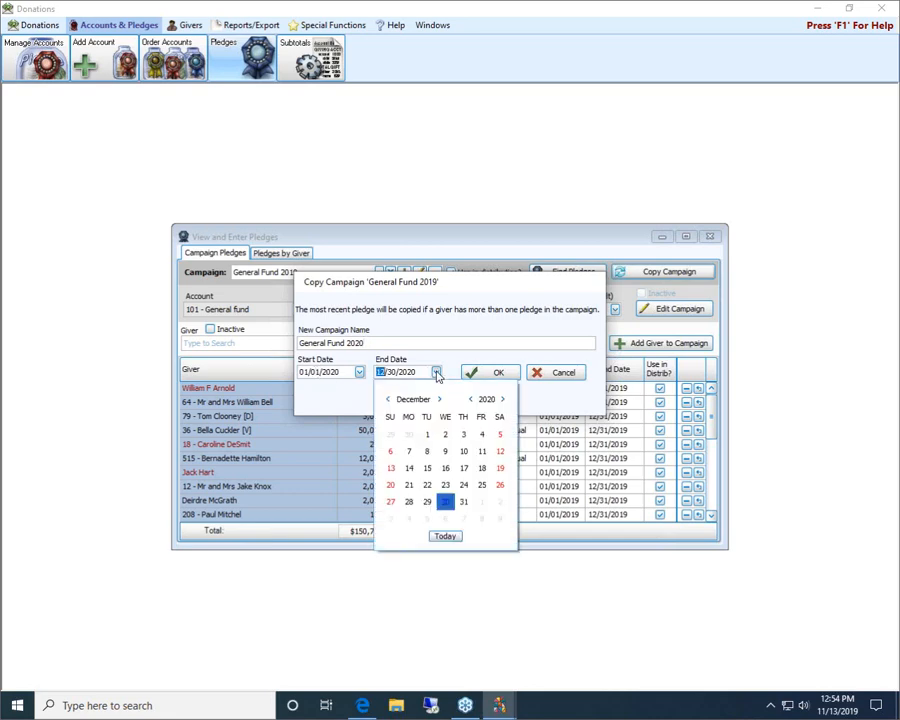
click(464, 503)
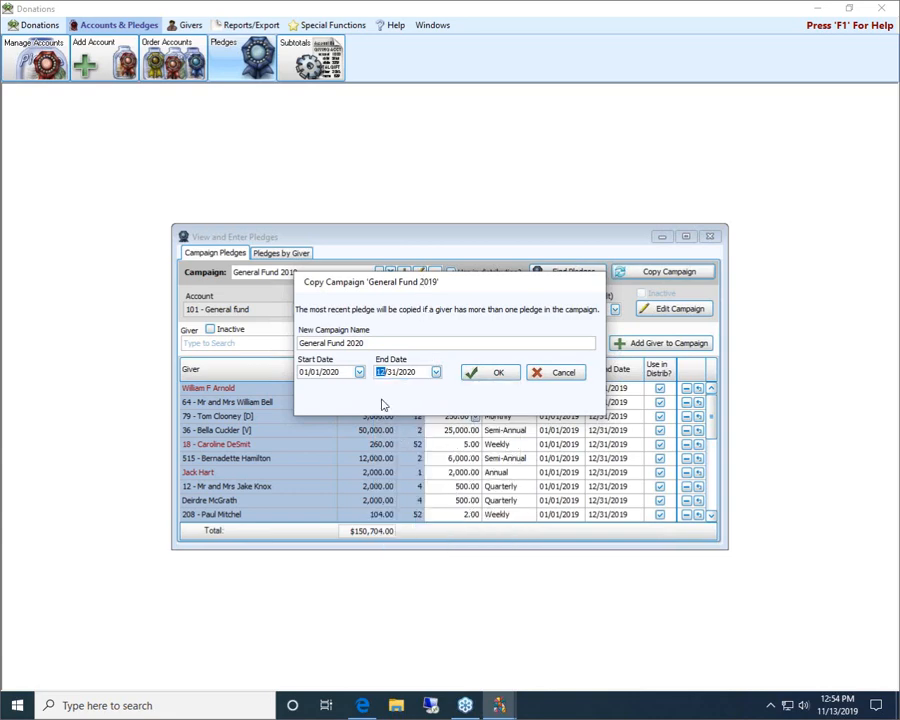
click(486, 373)
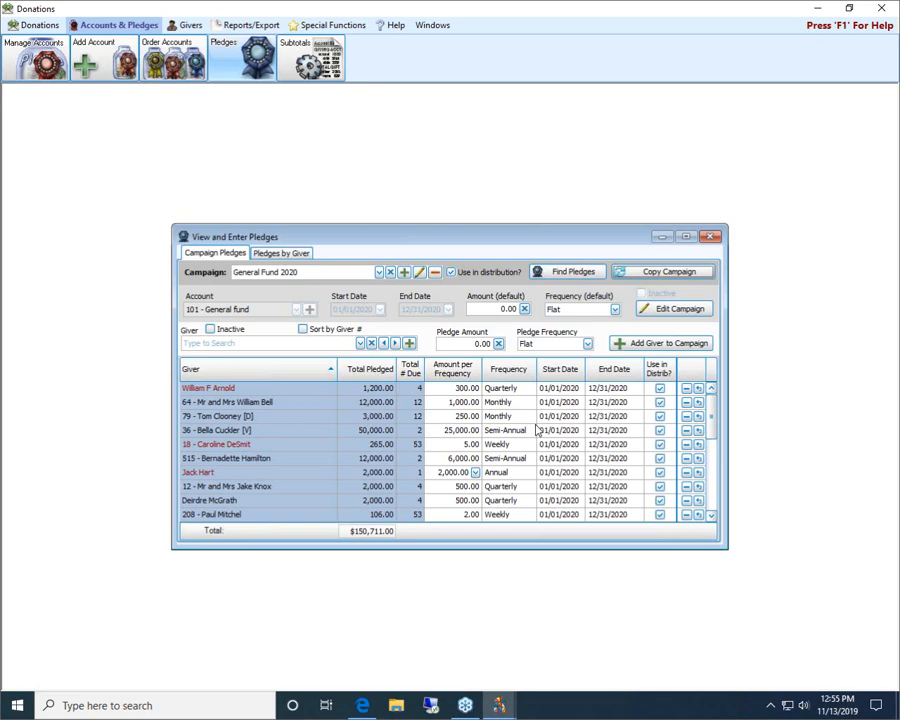
Set the amount per frequency of the 250.00 monthly pledge in General Fund 2020 to 350
click(460, 389)
click(465, 402)
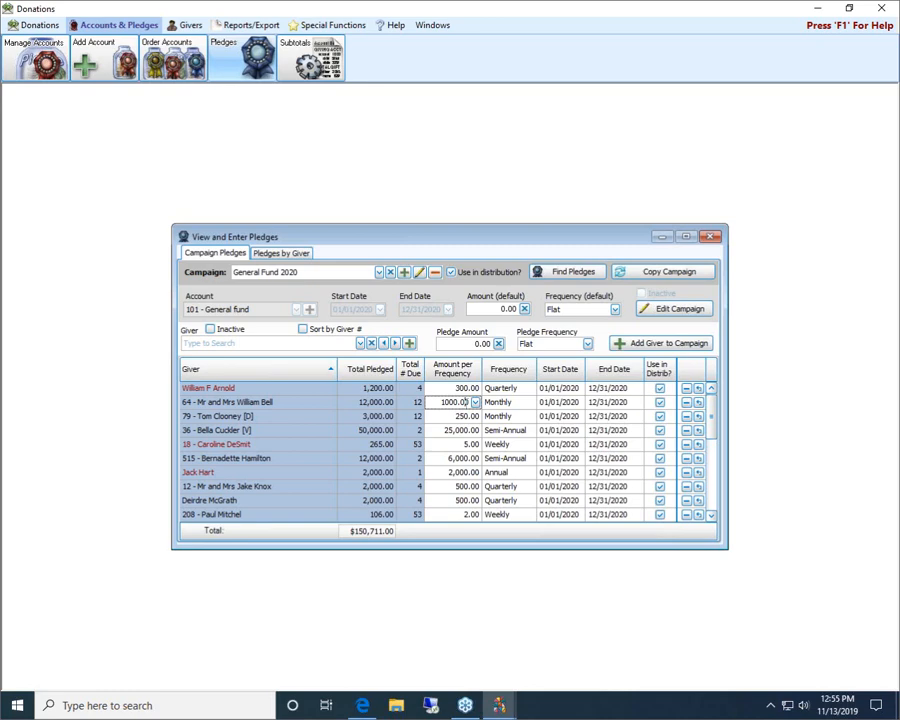
click(458, 416)
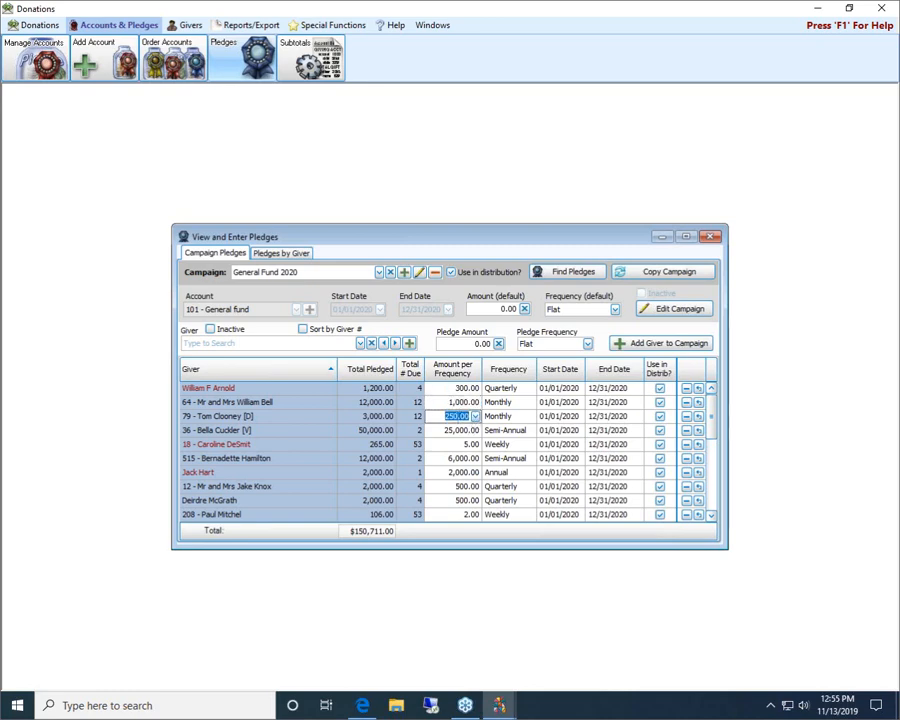
text(350)
key(Tab)
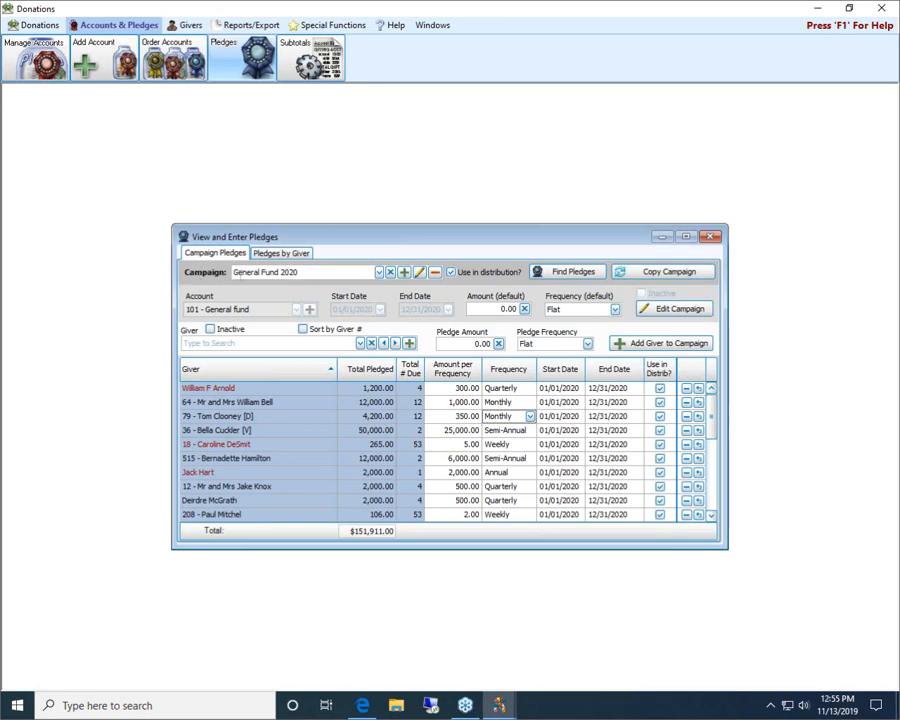
Create a pledge campaign named Kitchen Reno 2020 and assign it to the Kitchen Renovation Giving account
click(404, 273)
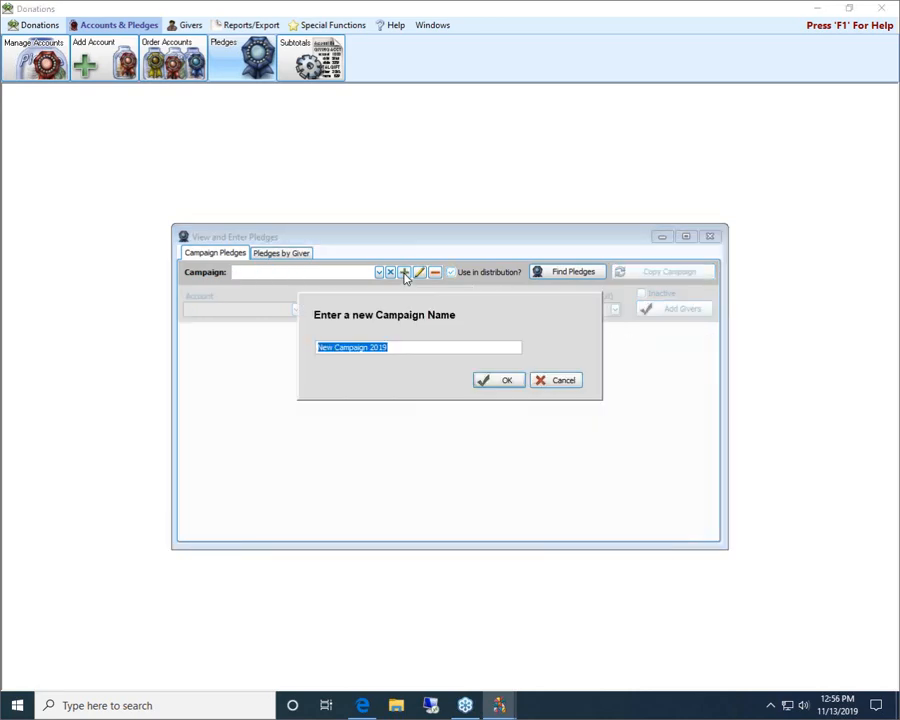
text(K)
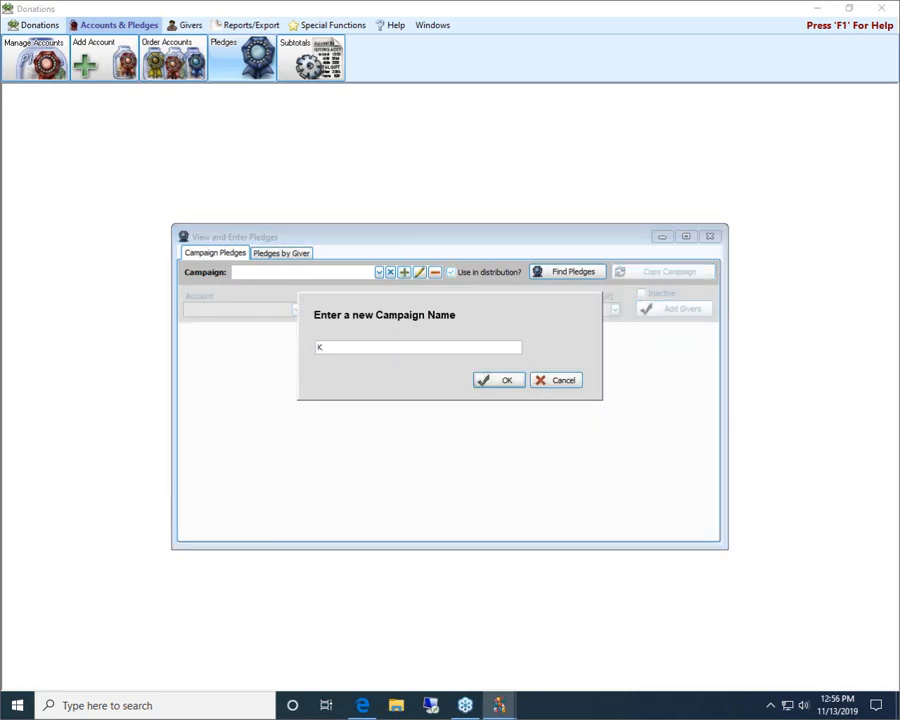
text(itchen Reno 2020)
click(505, 382)
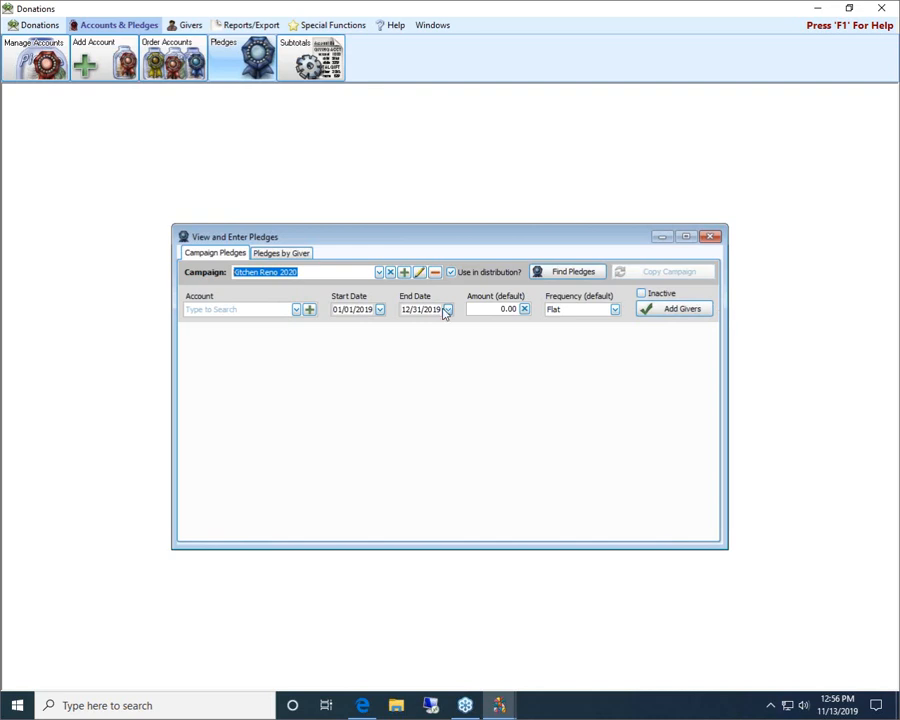
click(295, 312)
scroll(291, 396, down, 2)
scroll(291, 398, down, 5)
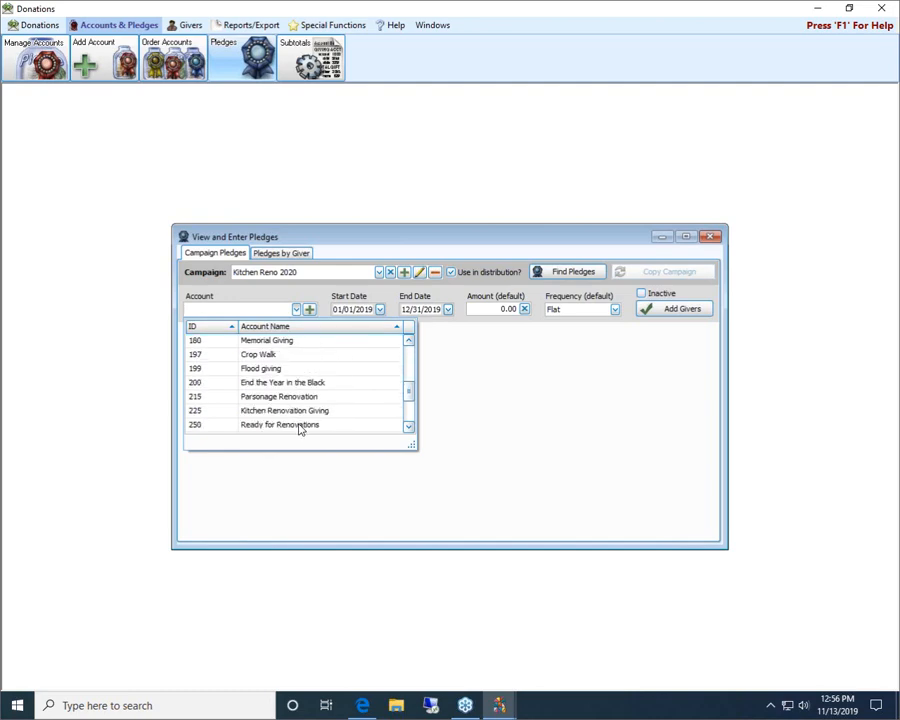
click(308, 416)
click(308, 416)
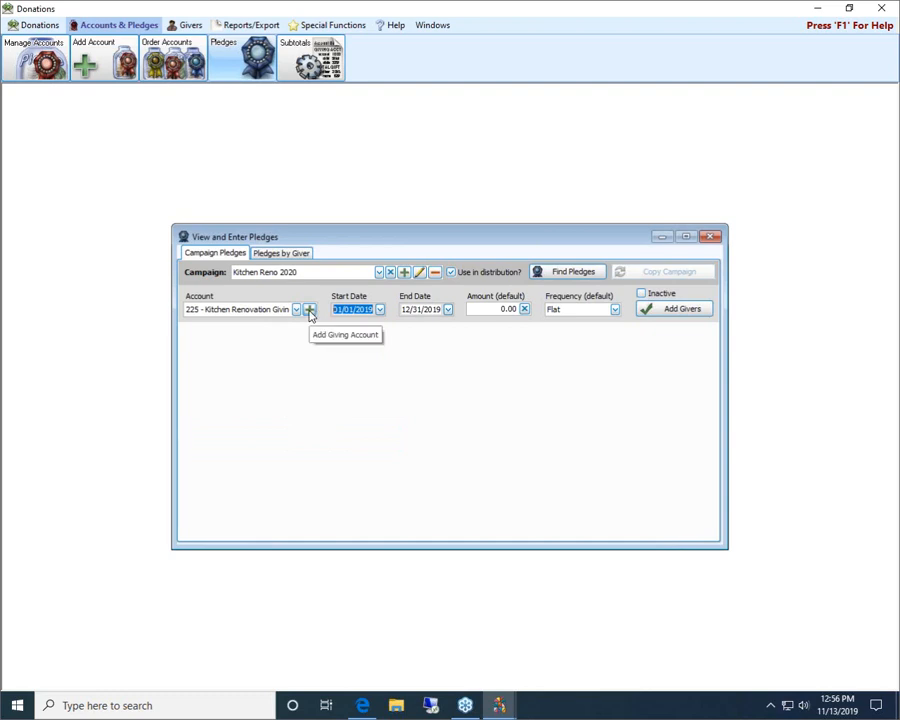
Set the Kitchen Reno 2020 campaign to run from 01/01/2020 to 12/31/2020 and proceed to adding givers
double_click(370, 311)
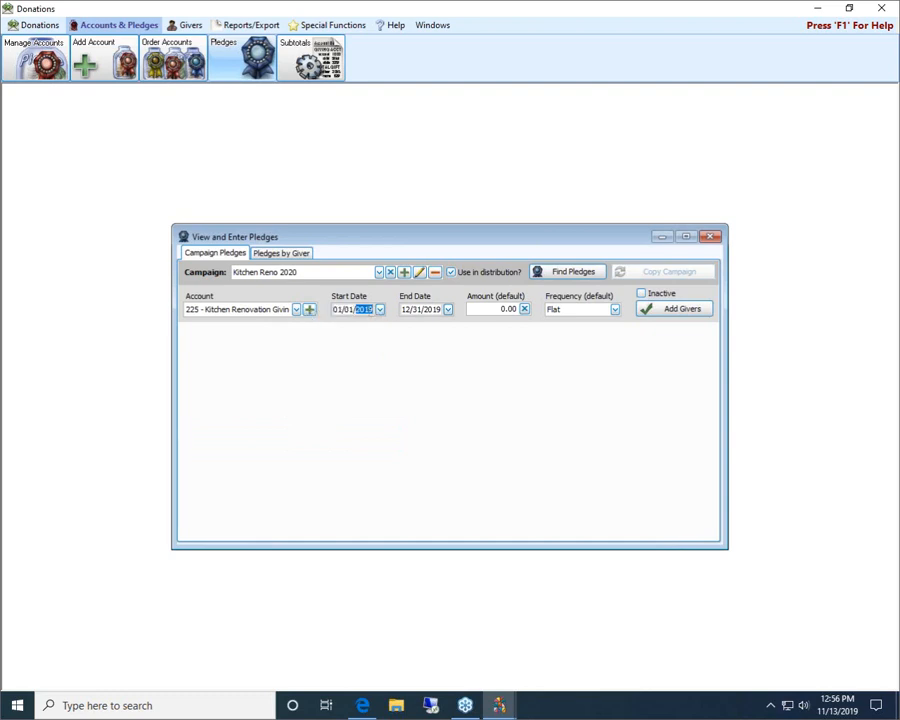
text(2020)
click(441, 311)
click(438, 310)
text(2020)
click(664, 317)
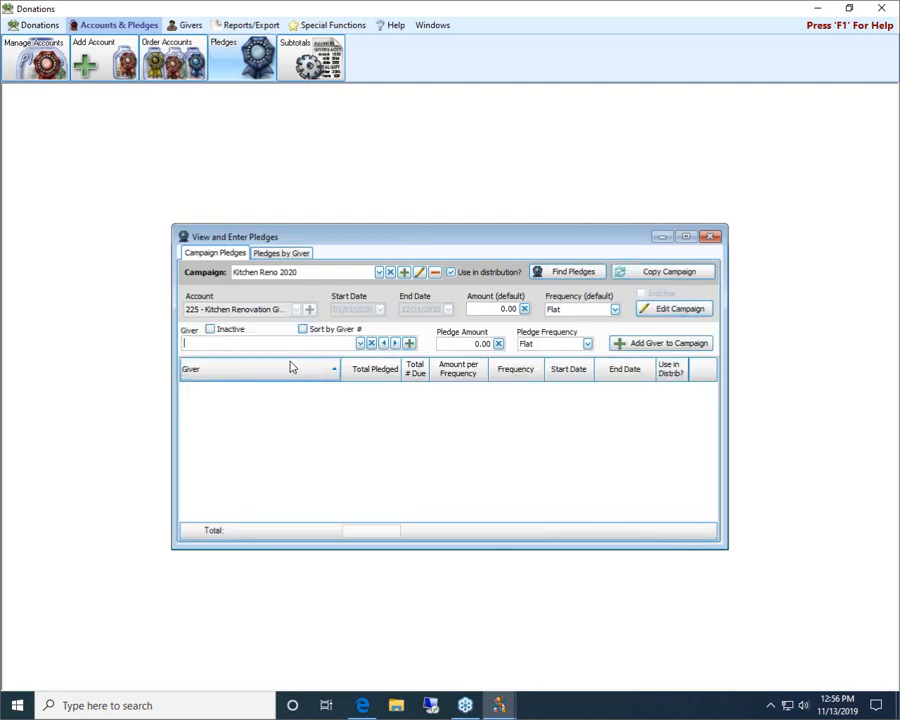
Find a giver by first name, add them to Kitchen Reno 2020 with a flat pledge of 500, and close the pledges window
text(nin)
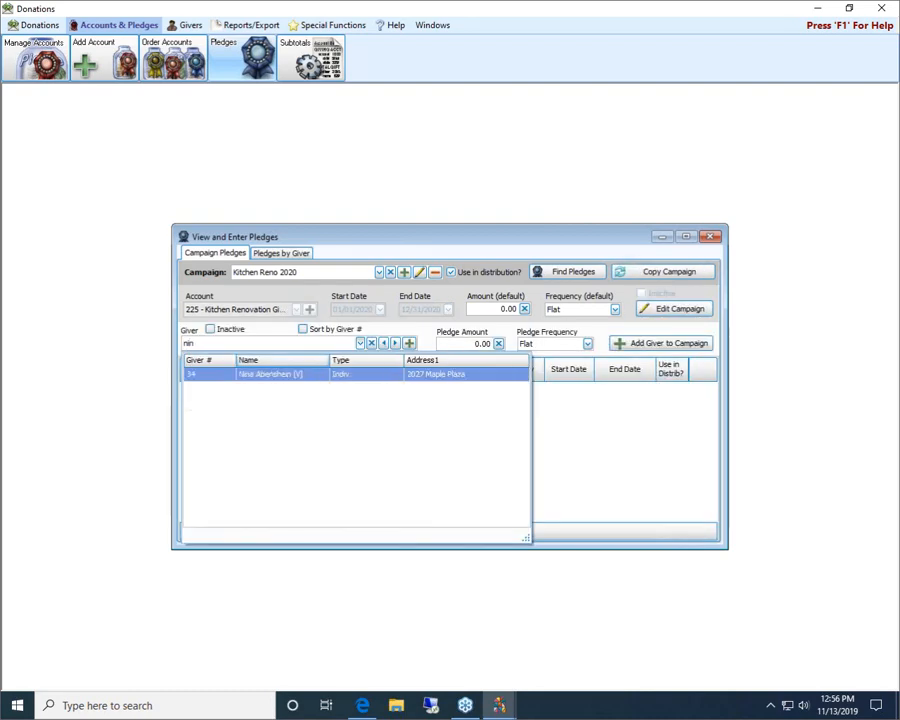
click(295, 375)
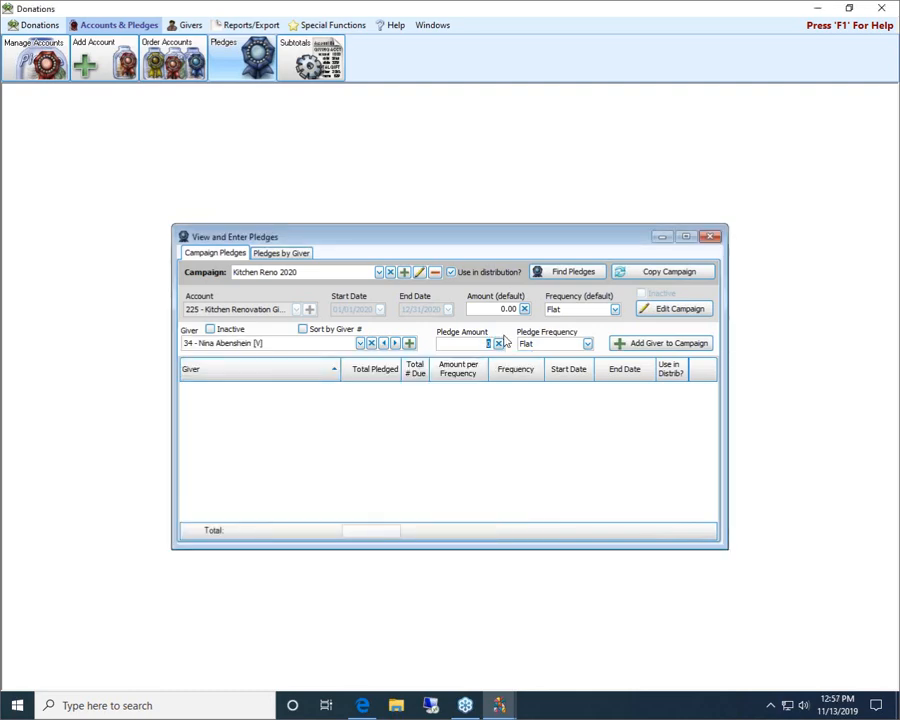
text(500)
click(670, 344)
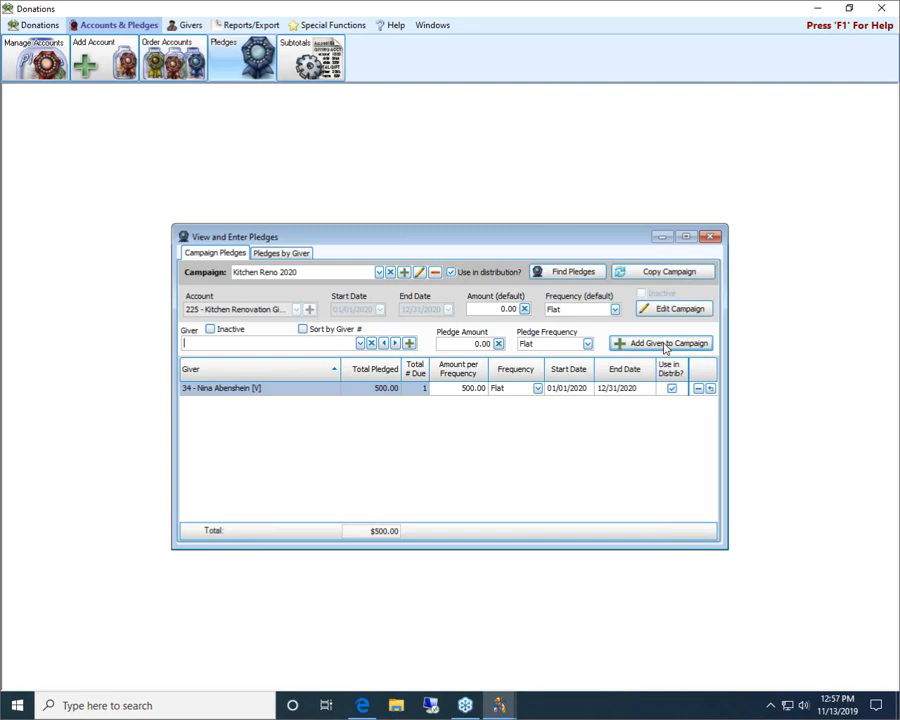
click(713, 238)
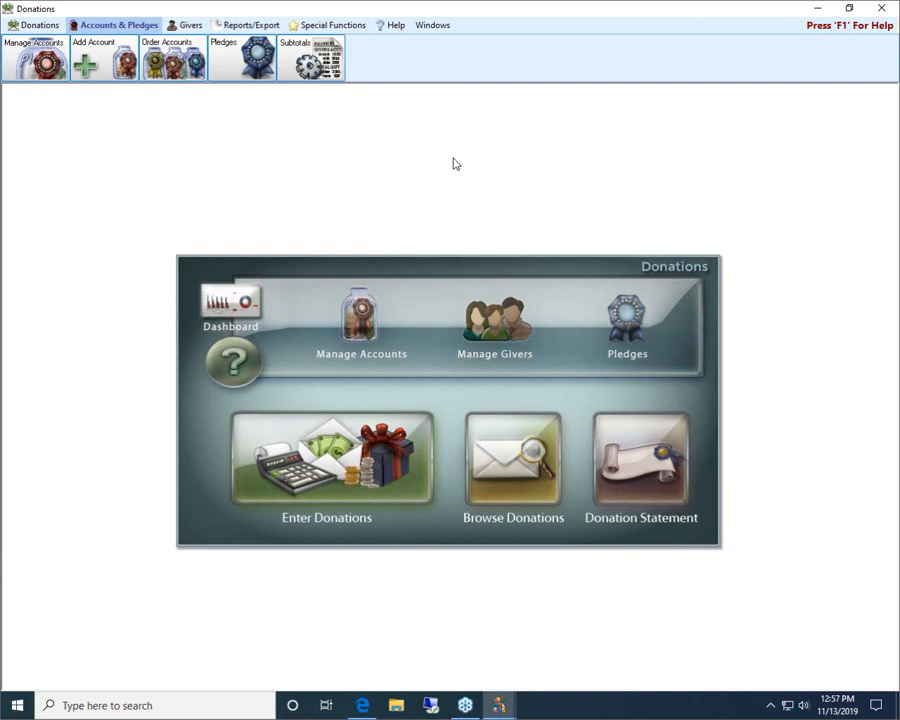
In the default account links to accounting, set 225 - Kitchen Renovation Giving's prepaid credit account to 2.80.100 - Prepaid Pledges and close the transfer window
click(326, 25)
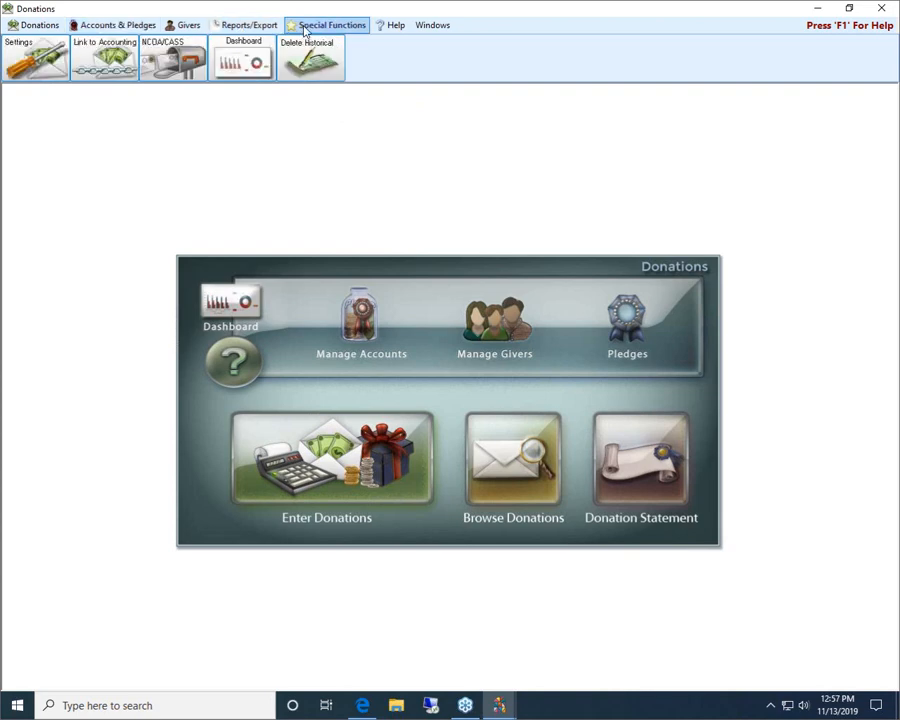
click(96, 60)
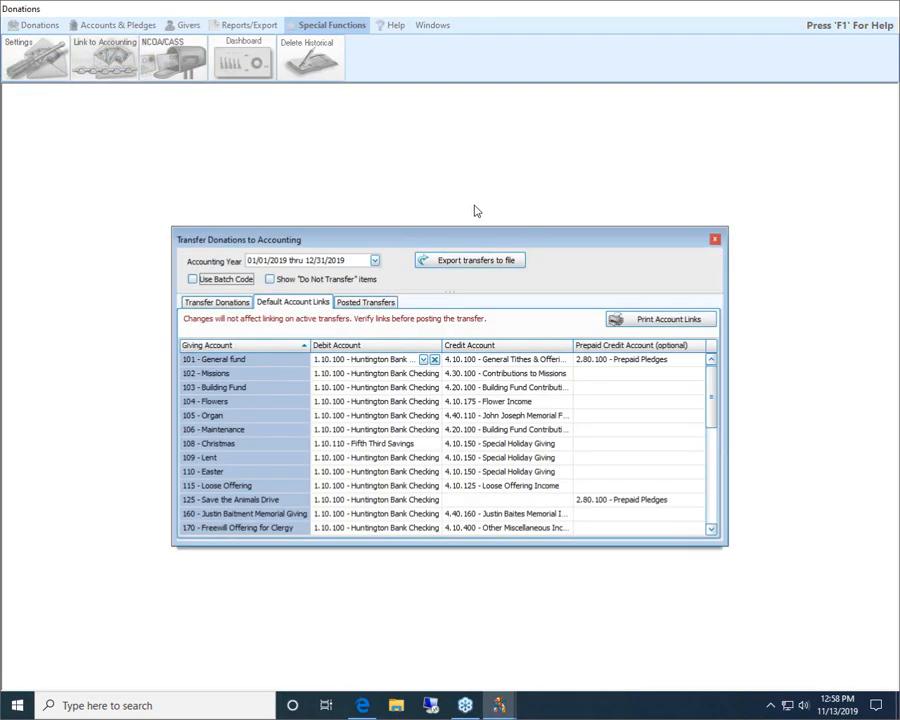
click(663, 362)
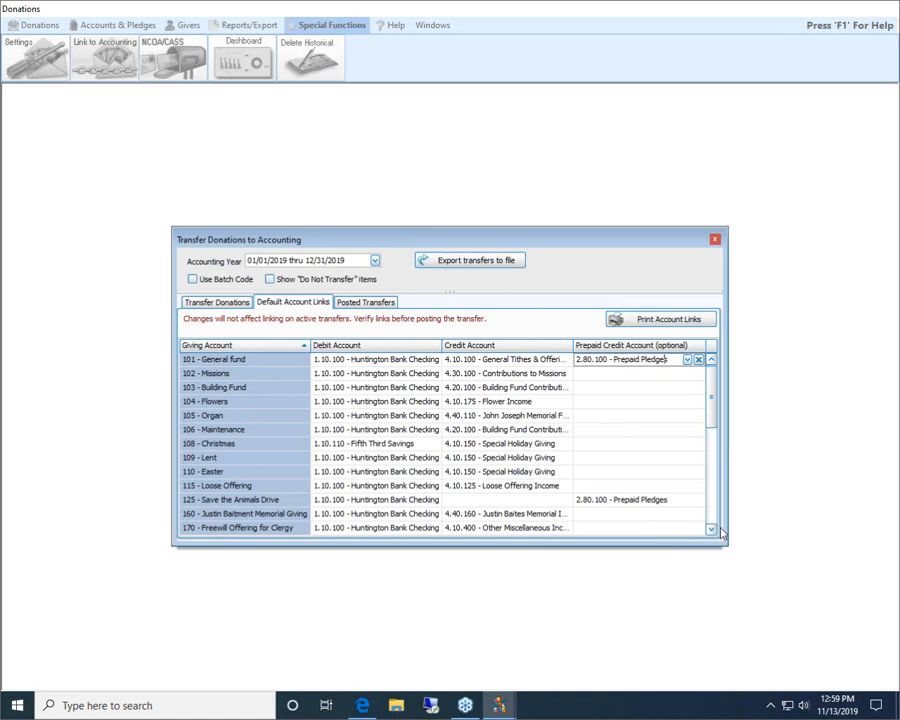
drag(710, 531, 711, 533)
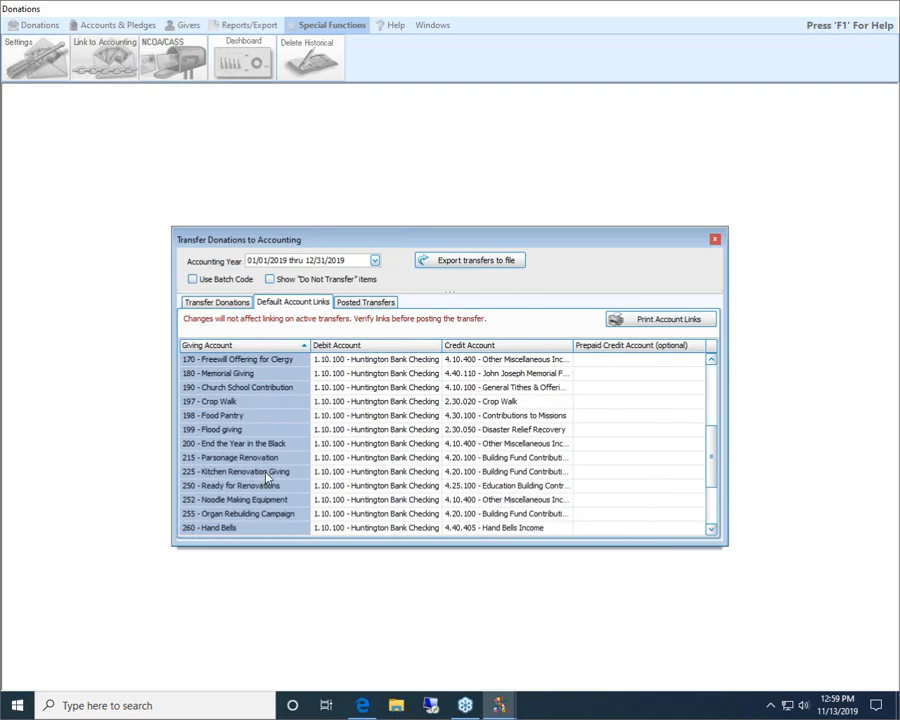
click(360, 477)
click(650, 472)
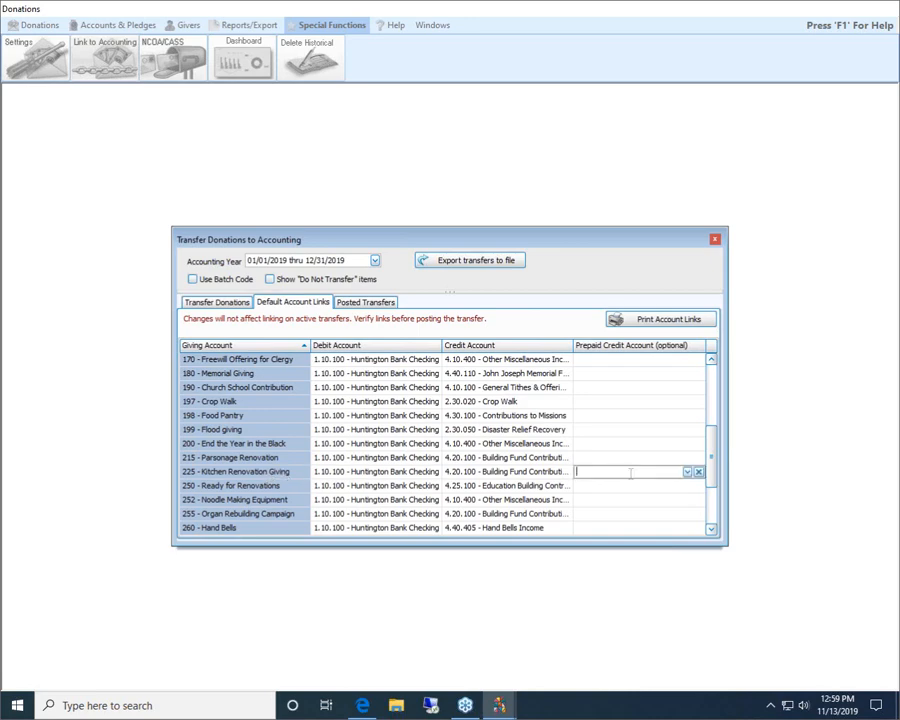
click(688, 474)
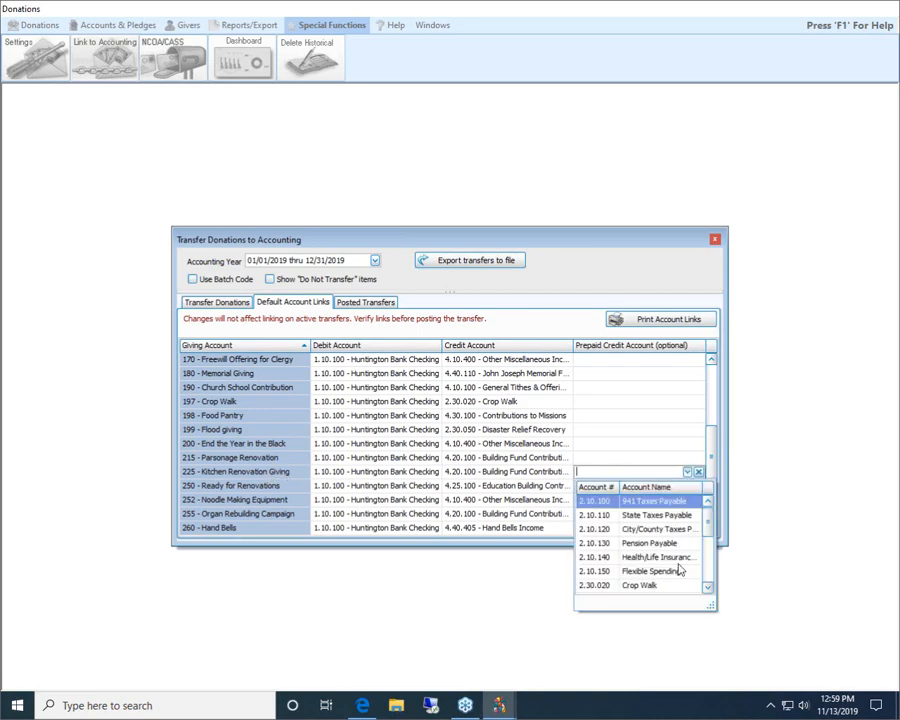
drag(710, 590, 710, 590)
click(605, 571)
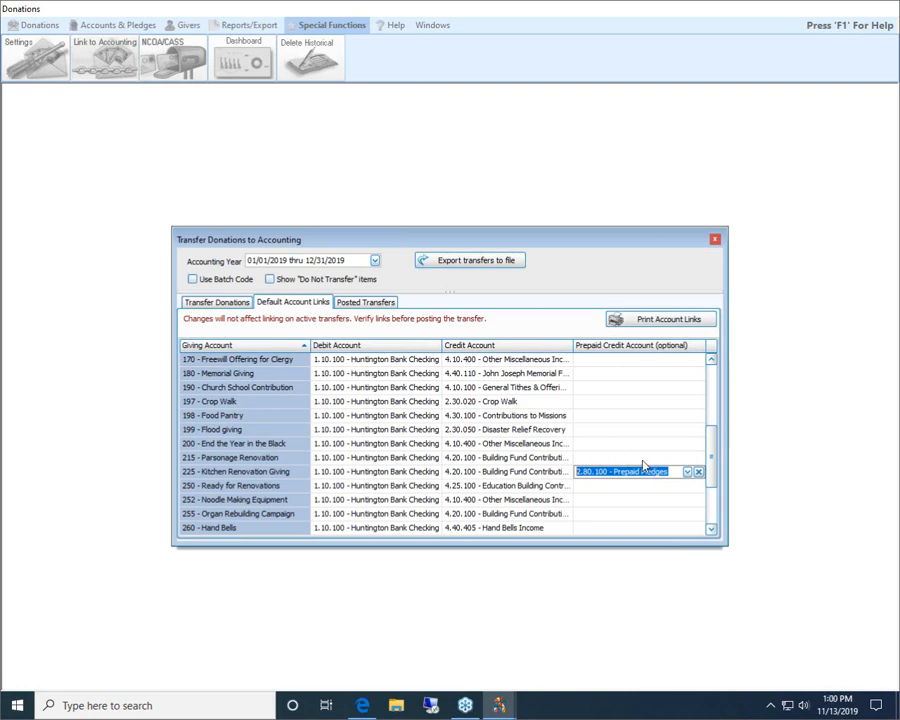
click(715, 241)
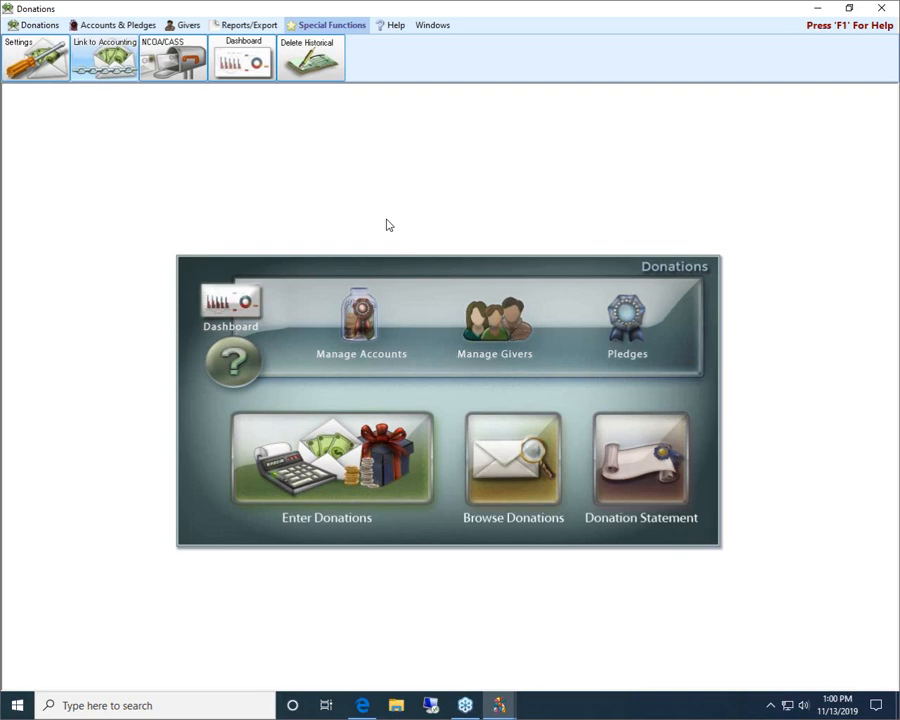
Start a donation entry dated 11/13/2019 and select the giver by searching for their first name
click(338, 464)
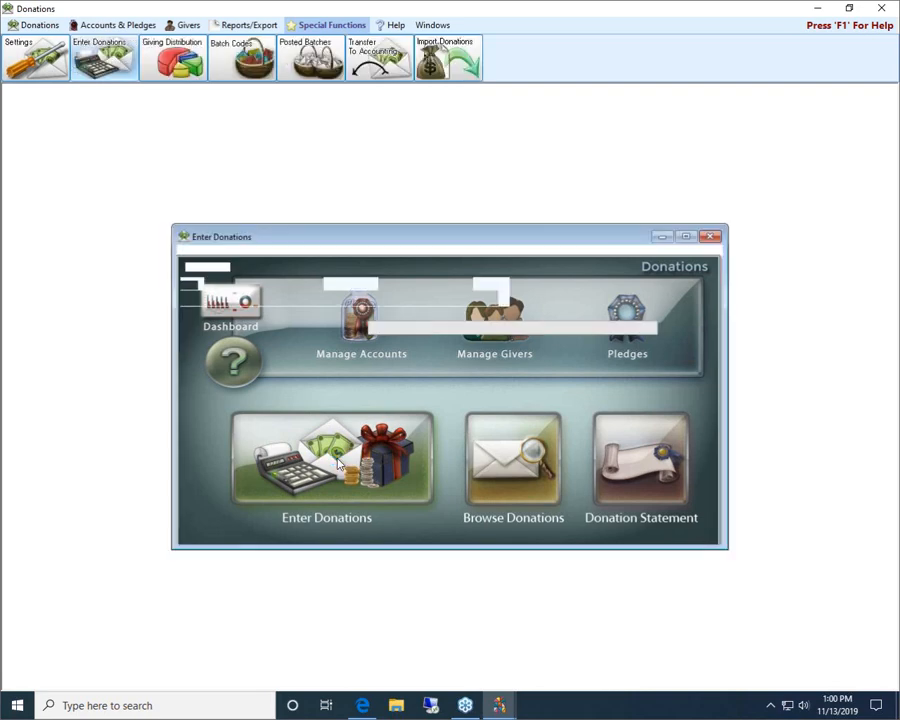
click(237, 267)
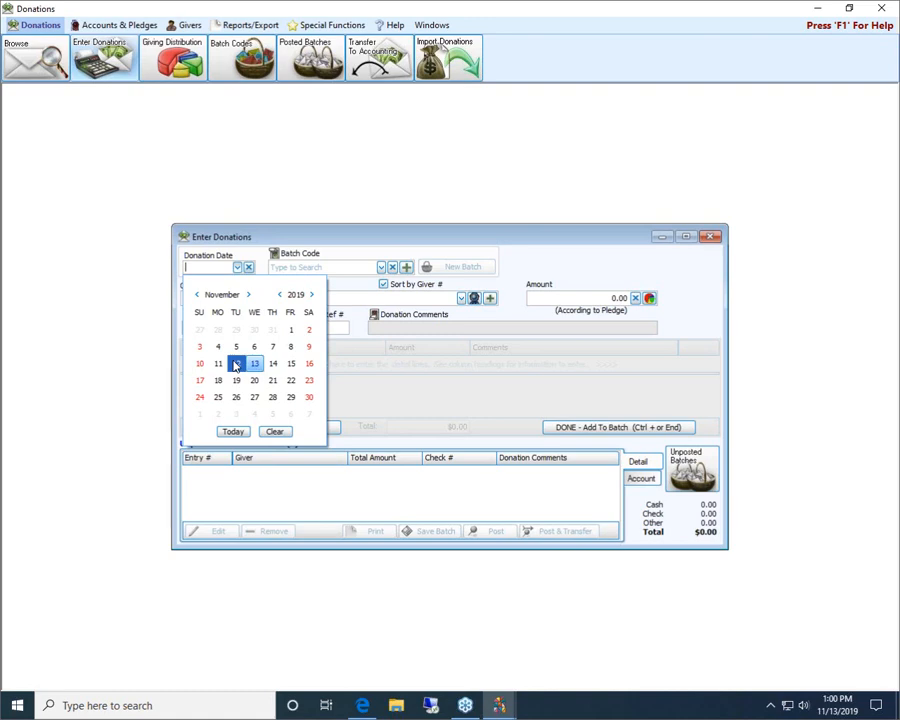
click(234, 431)
key(Tab)
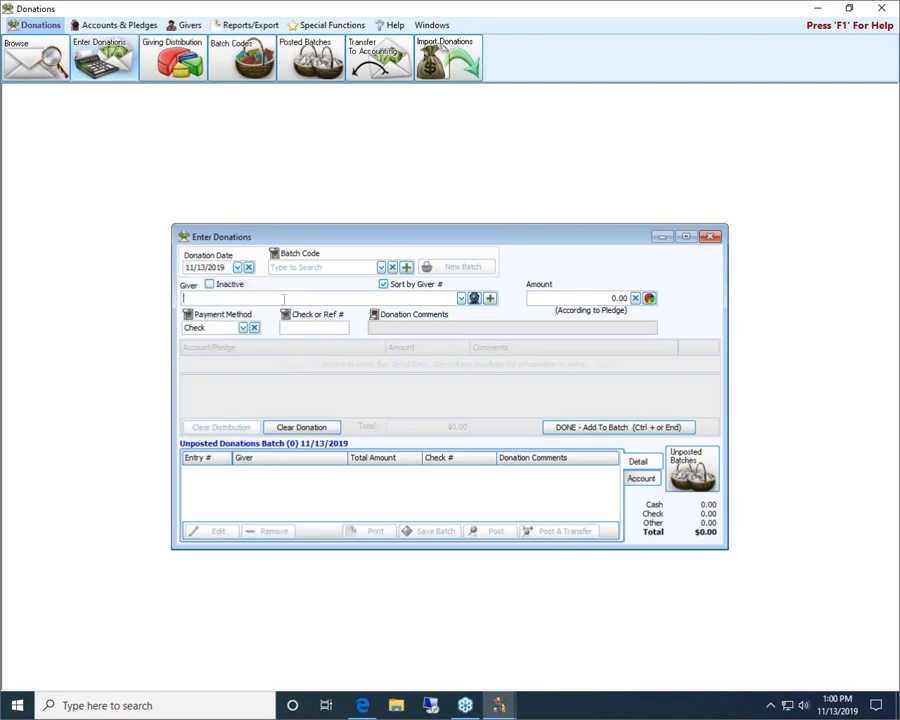
text(nin)
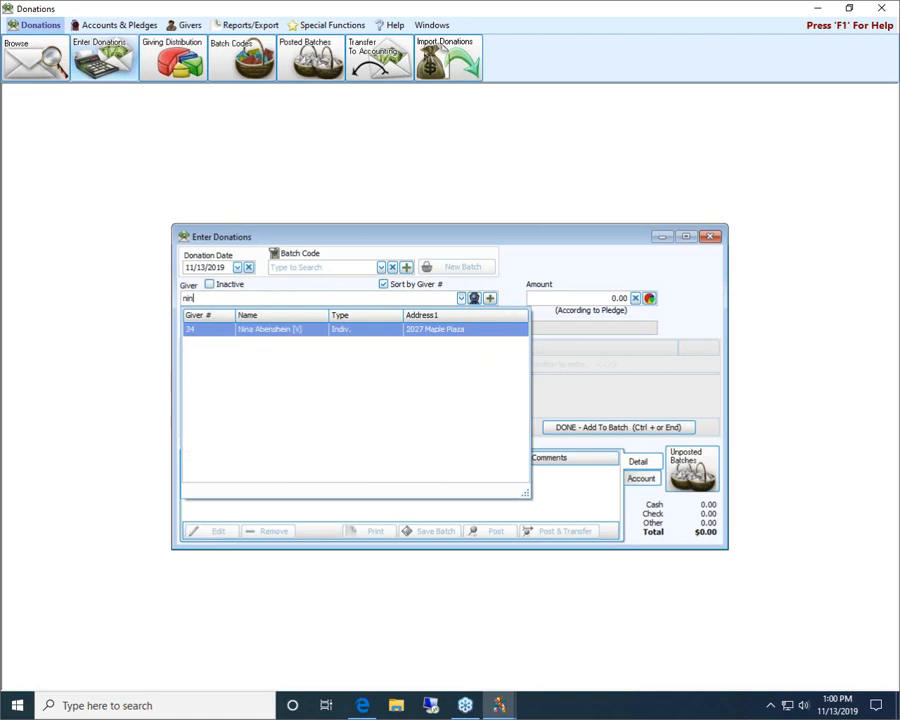
click(290, 331)
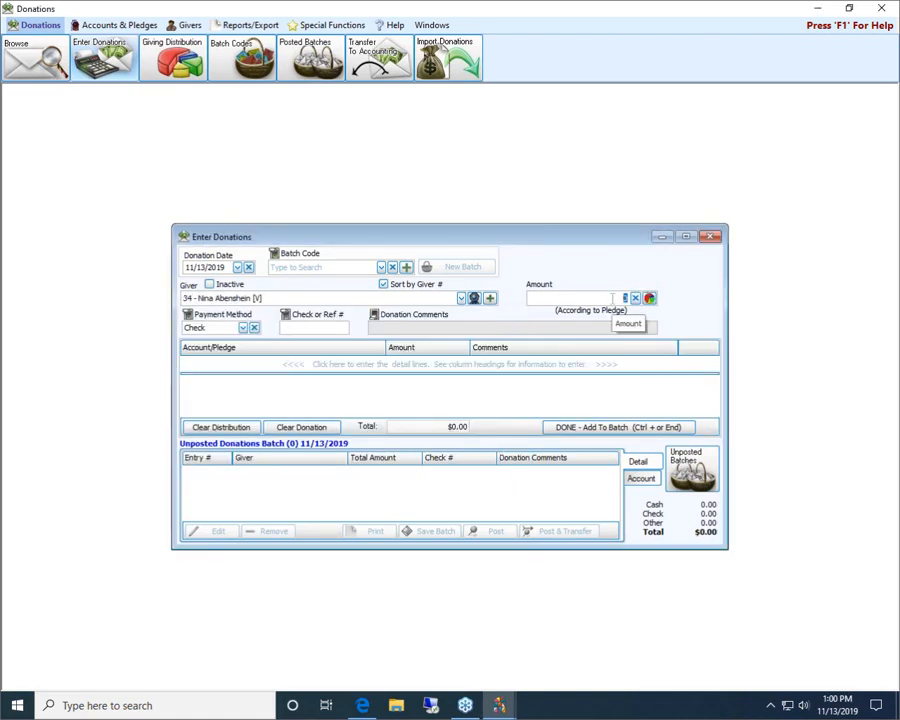
Set the donation amount to 100 and the check number to 456
text(100)
click(326, 330)
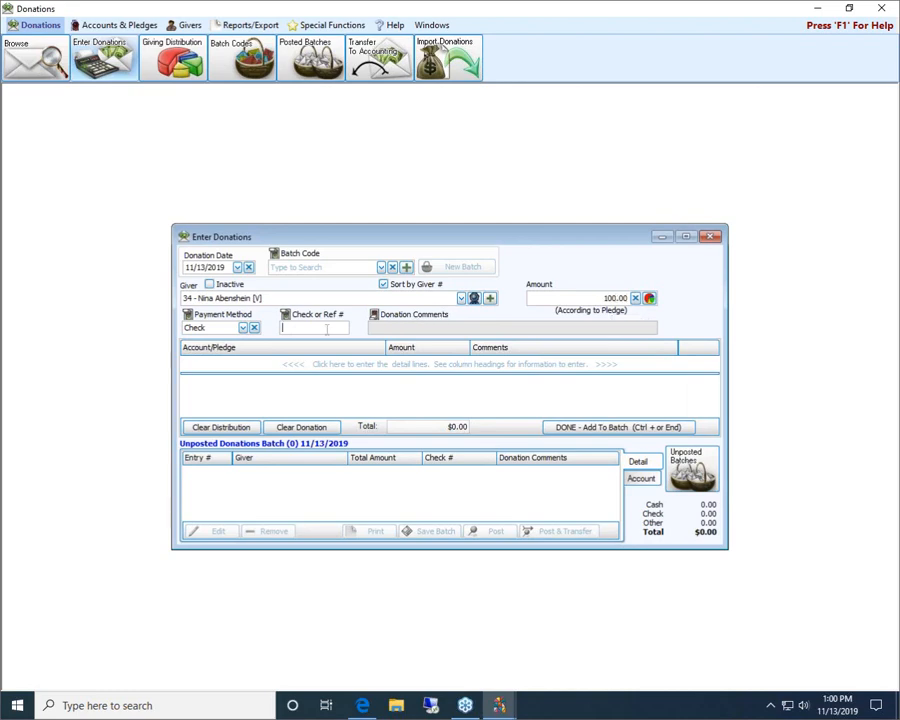
text(456)
Allocate the donation to the 225 - Kitchen Renovation Giving pledge for 01/01/2020 - 12/31/2020 and add it to the batch
click(312, 365)
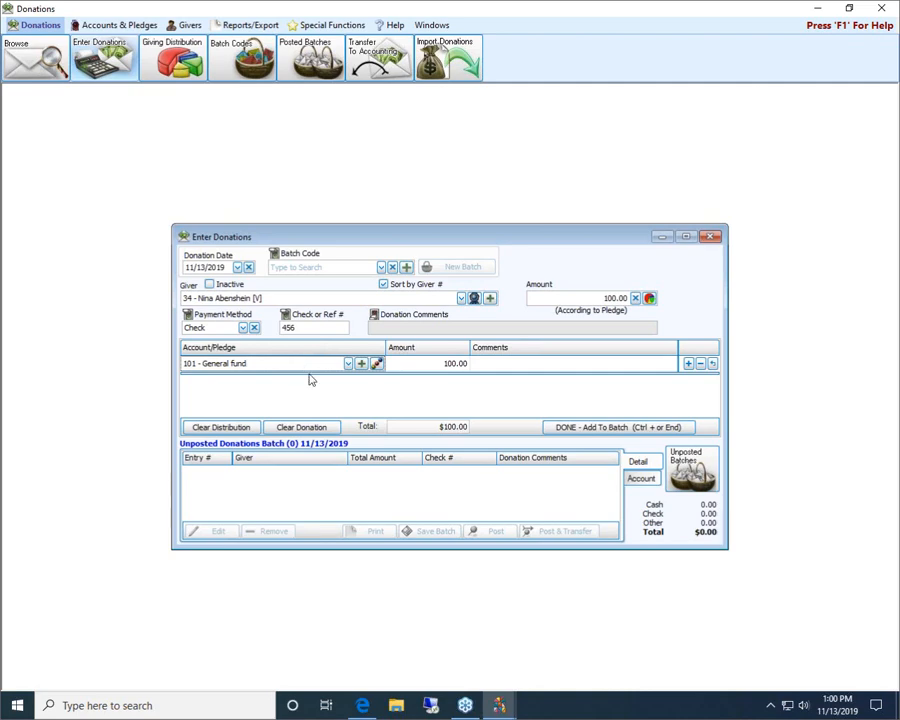
click(348, 364)
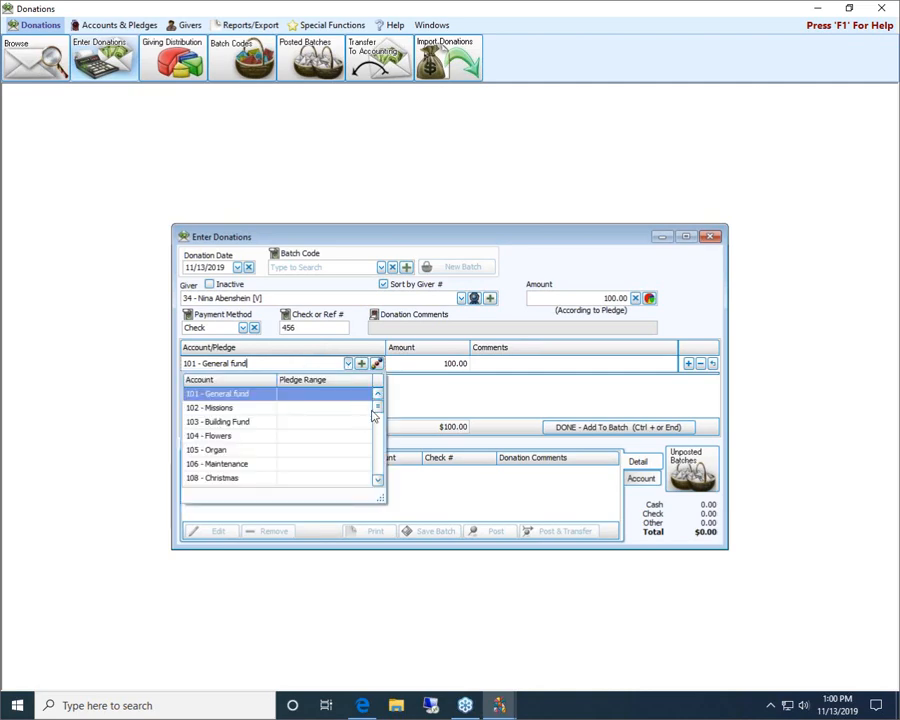
scroll(380, 415, down, 1)
scroll(380, 415, down, 3)
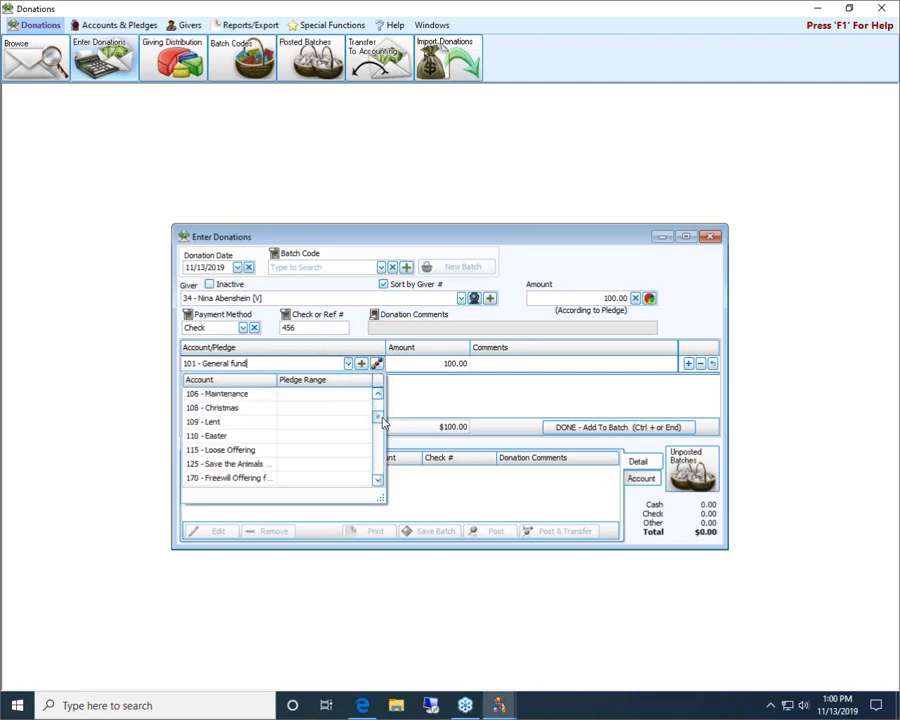
scroll(343, 439, down, 3)
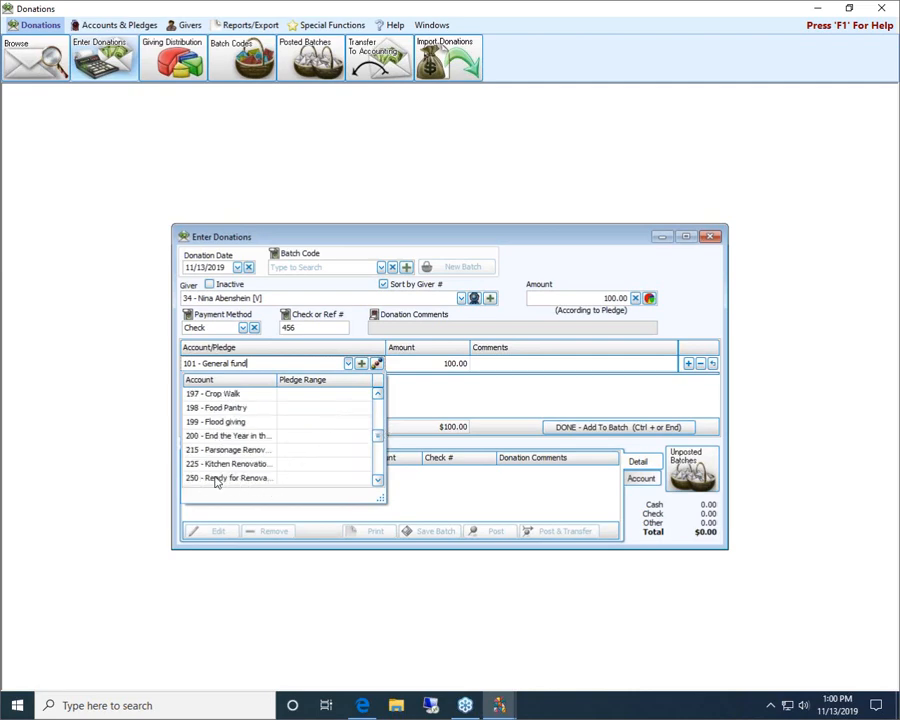
scroll(268, 459, down, 1)
scroll(268, 459, down, 12)
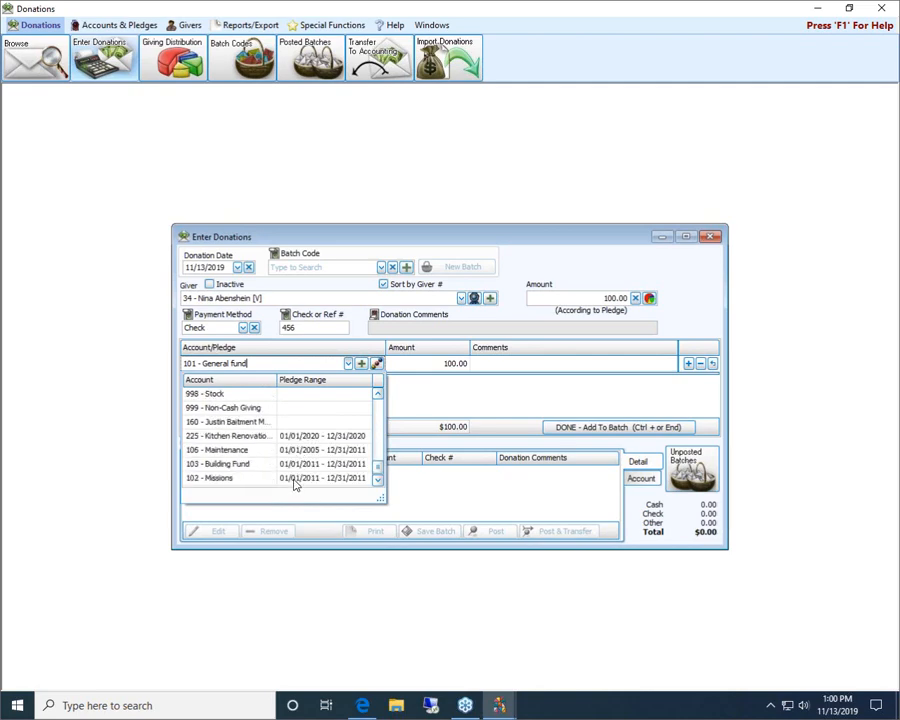
click(305, 437)
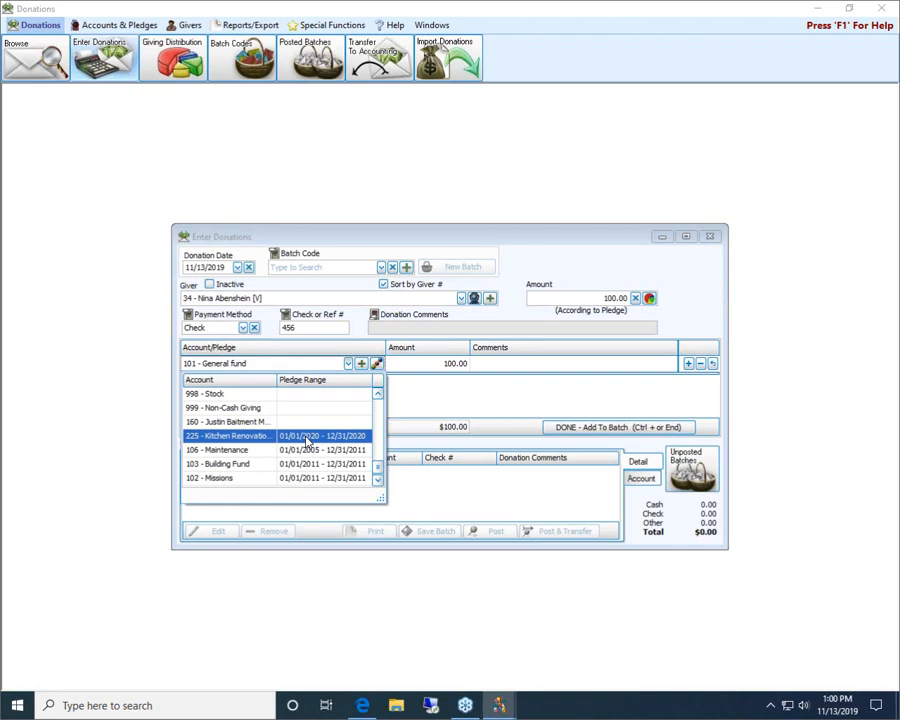
click(364, 437)
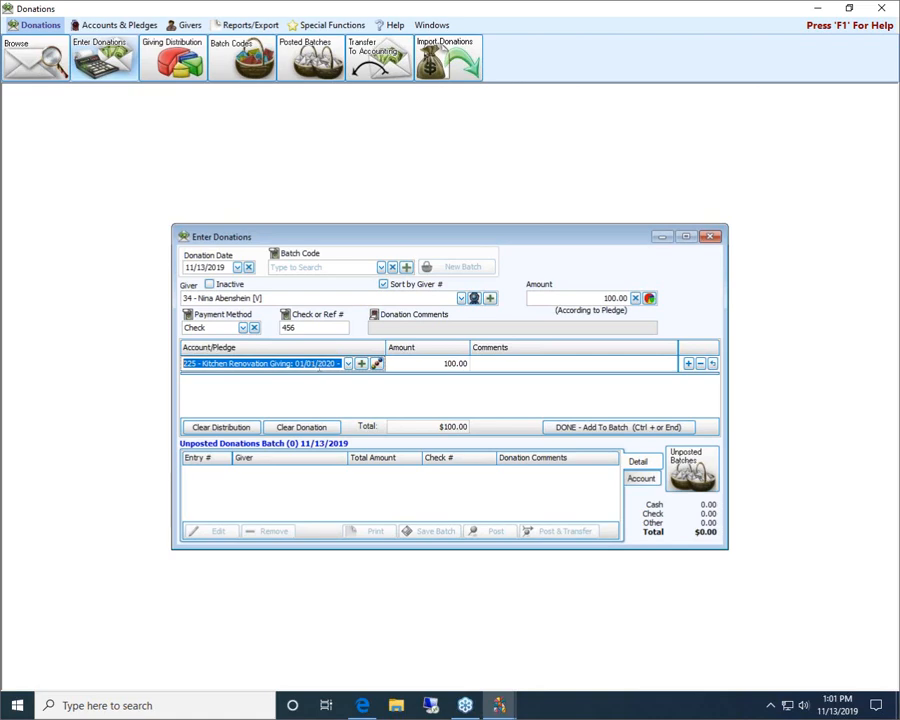
click(348, 363)
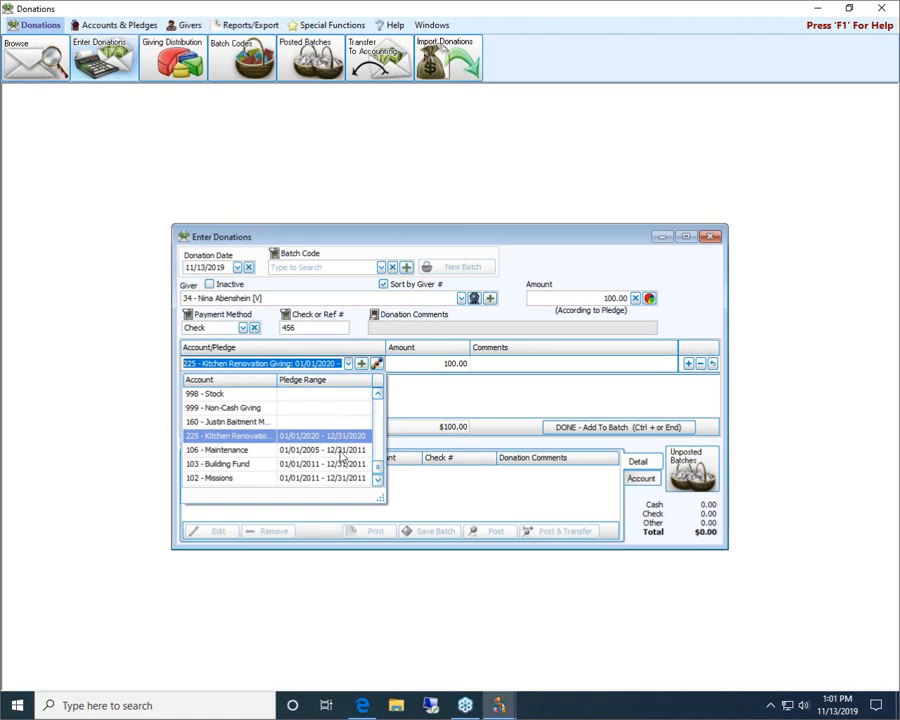
click(338, 443)
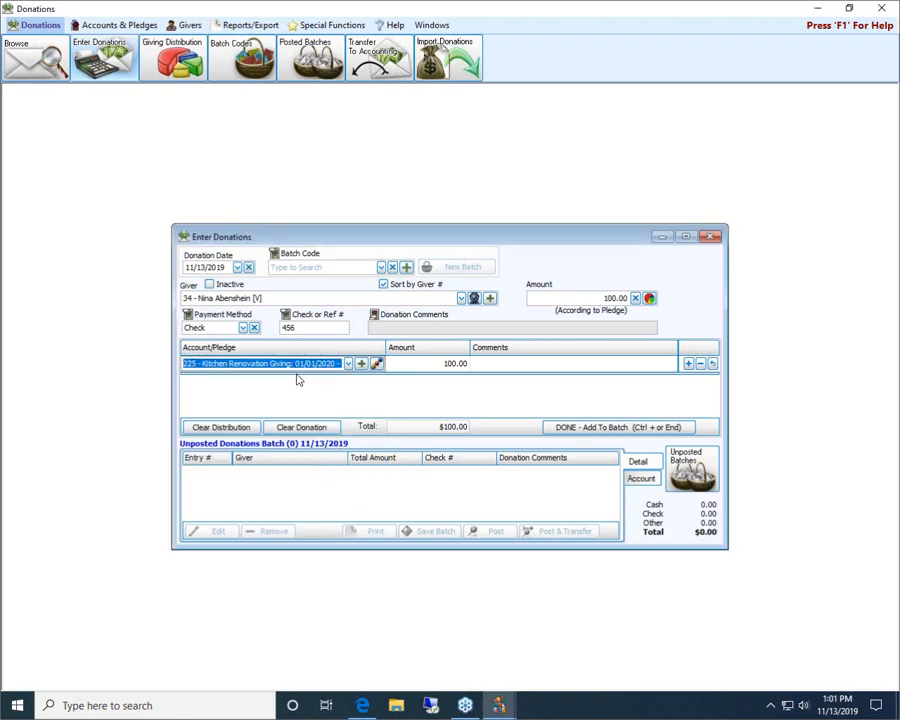
click(628, 429)
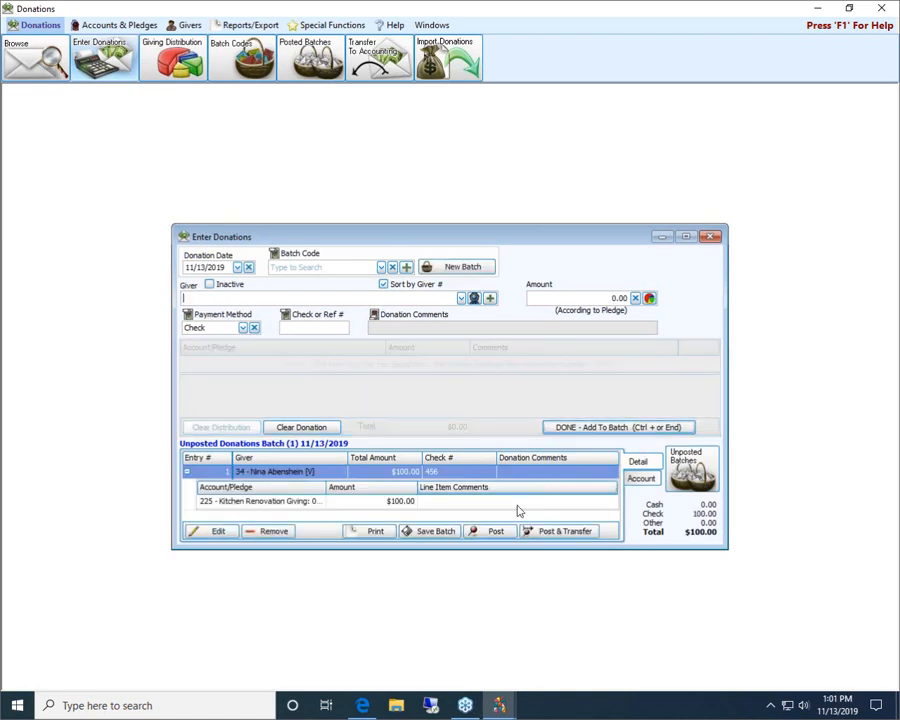